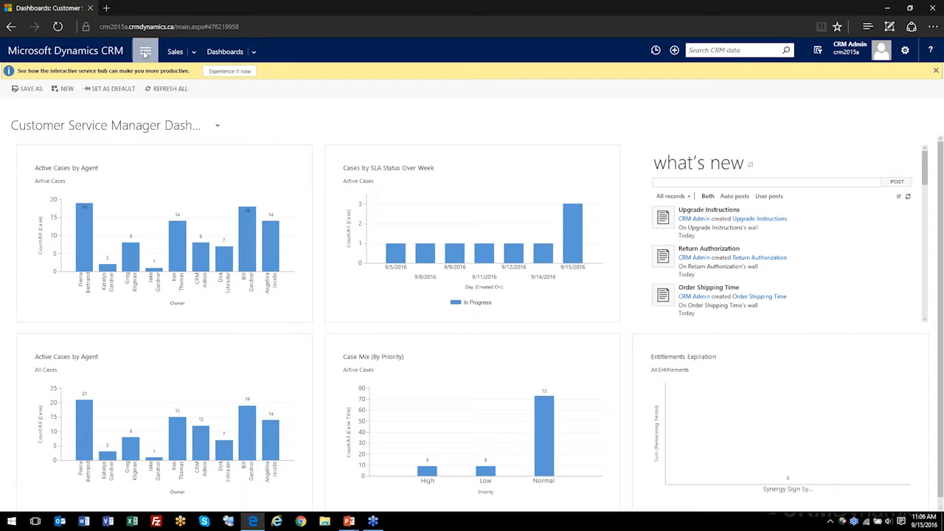
Step: Open the Subjects page from the Business Management settings
left_click(145, 53)
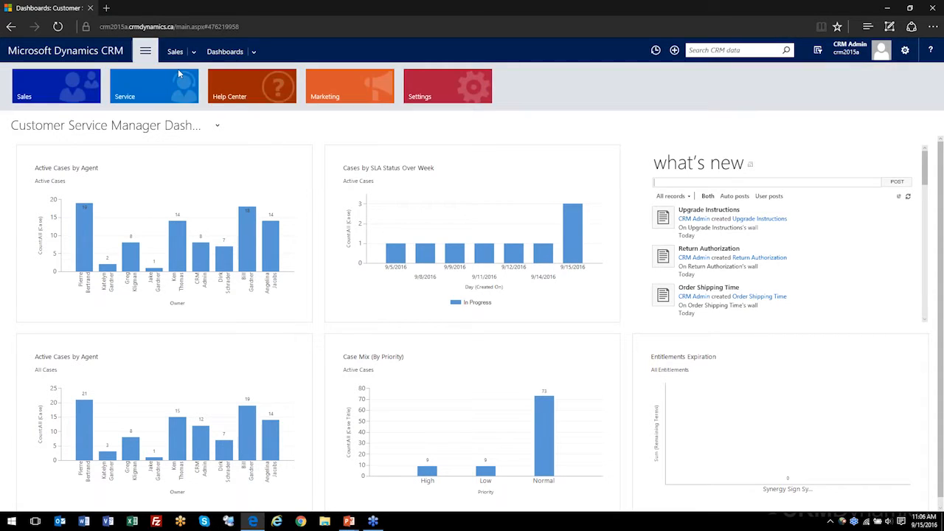
left_click(419, 83)
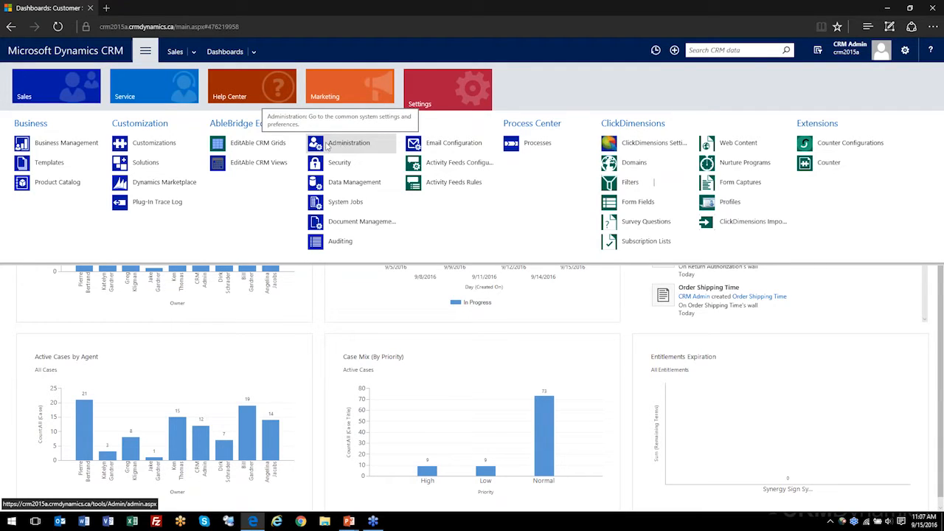
left_click(25, 147)
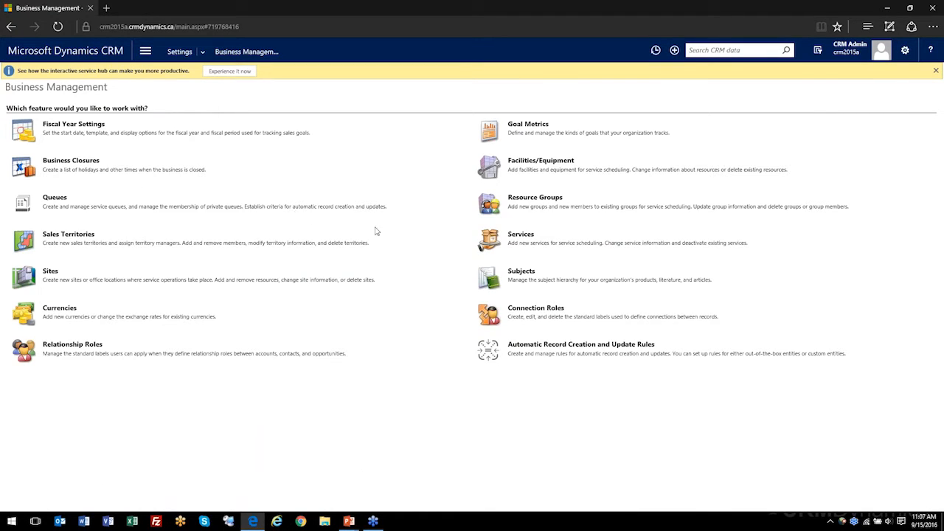
left_click(521, 273)
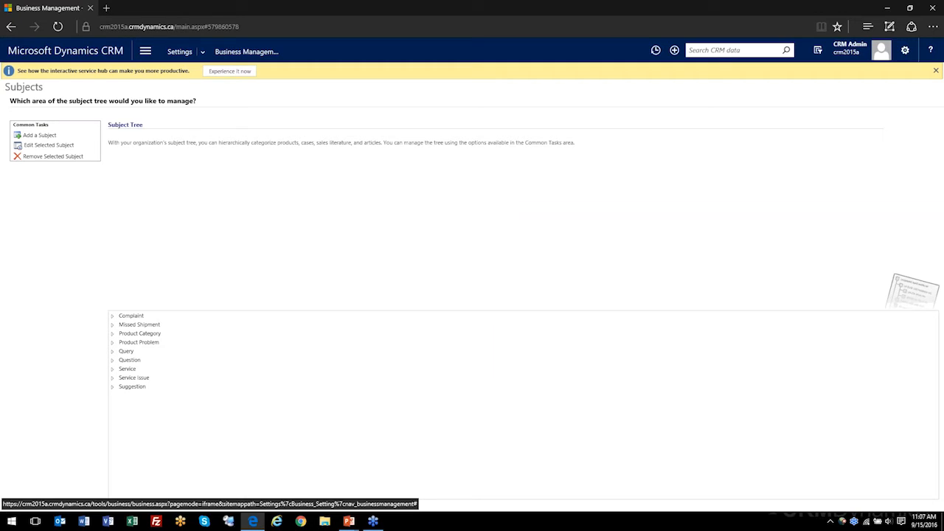
Step: Add a subject titled "Improper Install" under Product Category > Flame > Wall Mounts in the subject tree
left_click(113, 327)
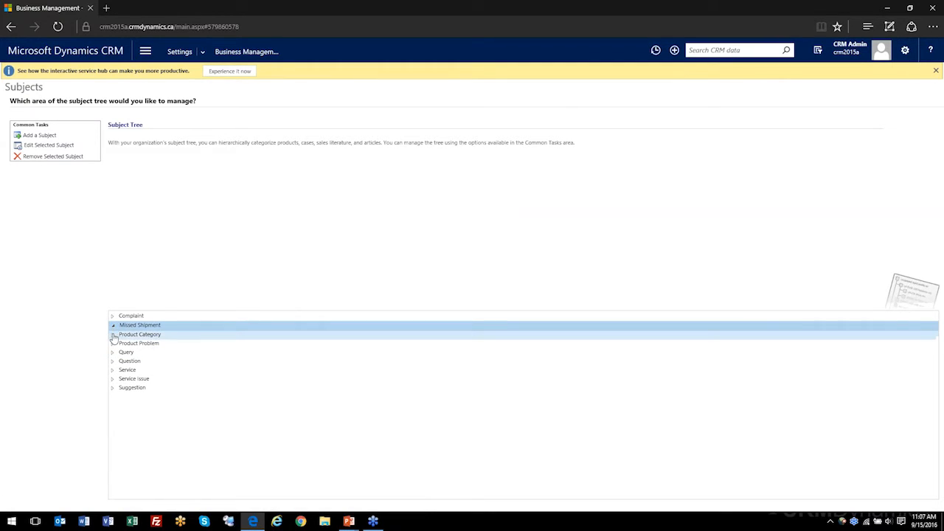
left_click(113, 334)
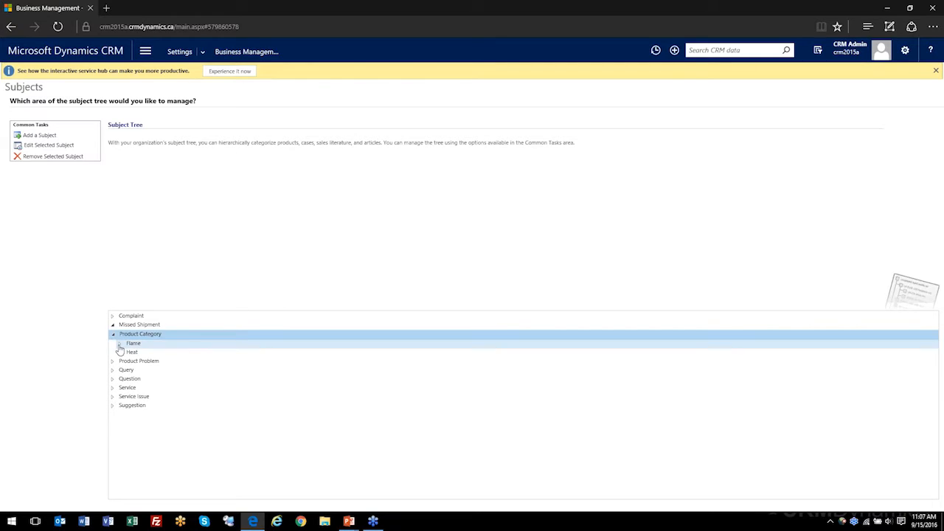
left_click(120, 343)
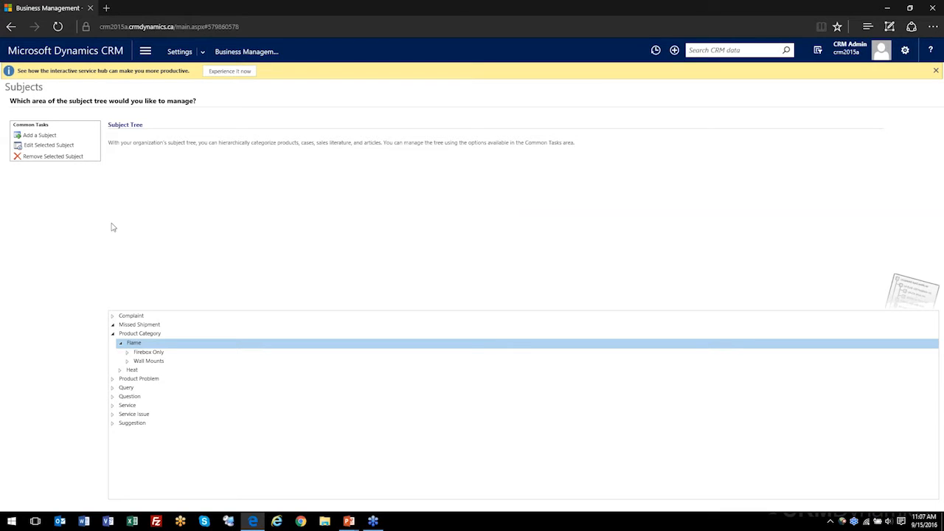
left_click(129, 353)
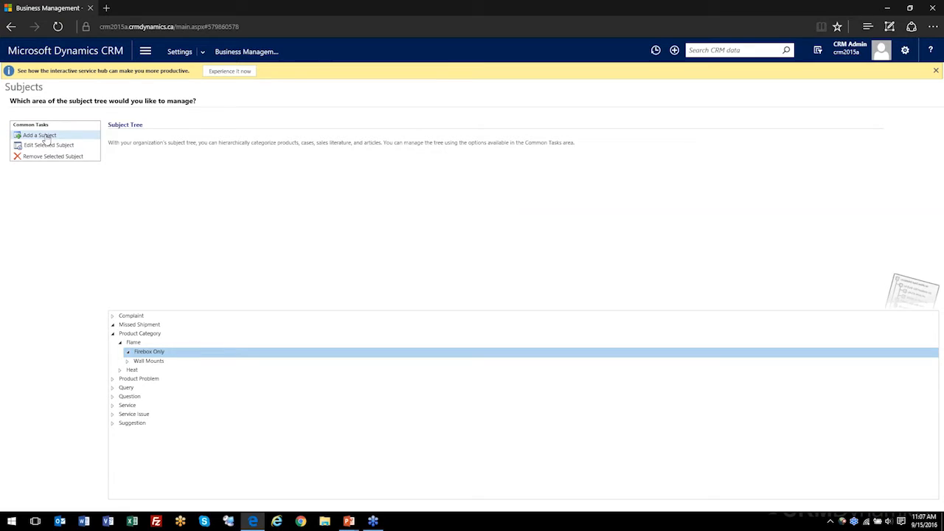
left_click(130, 362)
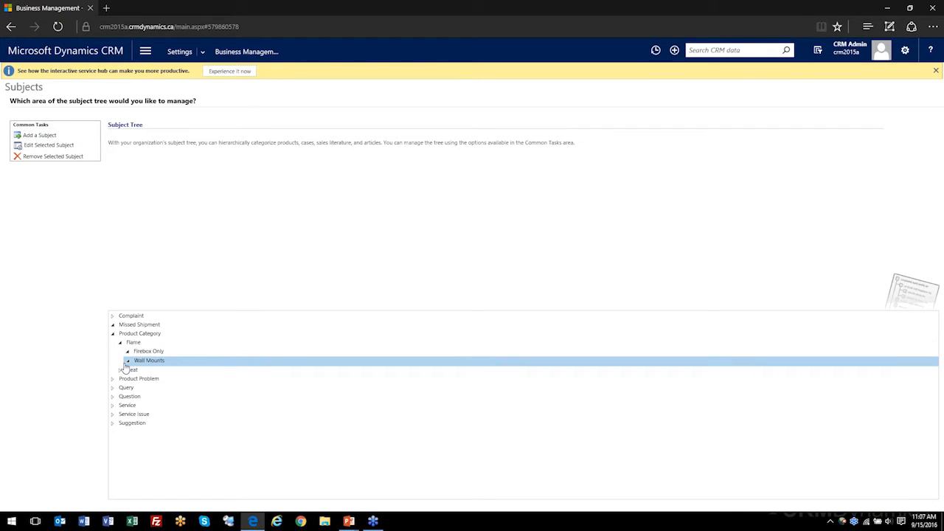
left_click(34, 138)
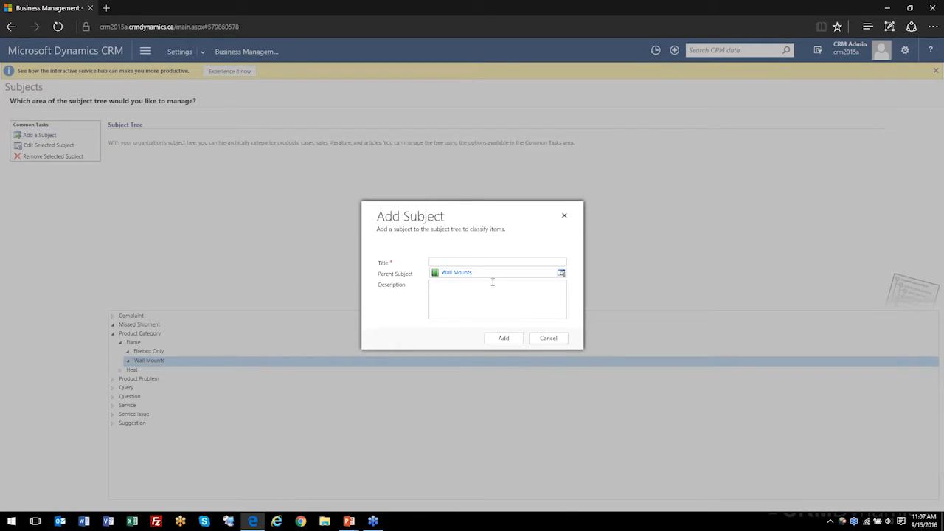
left_click(493, 262)
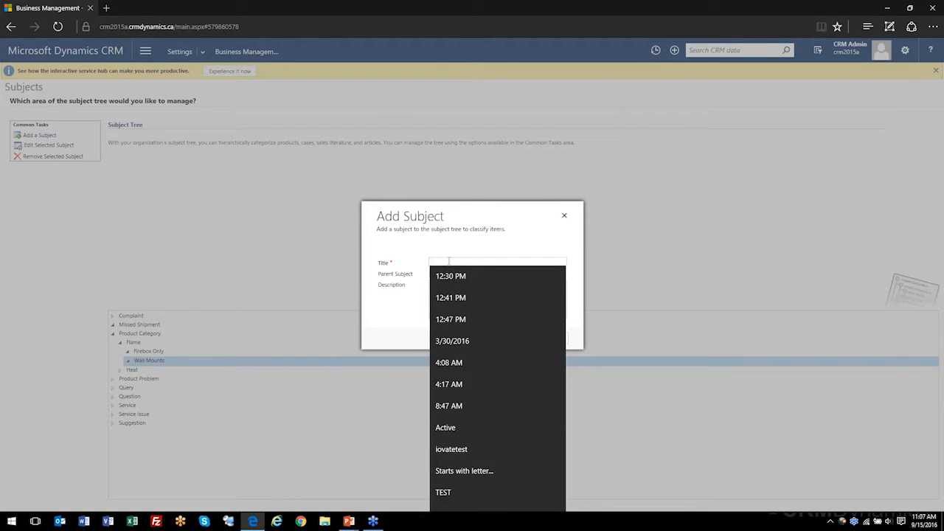
type("Improper Install")
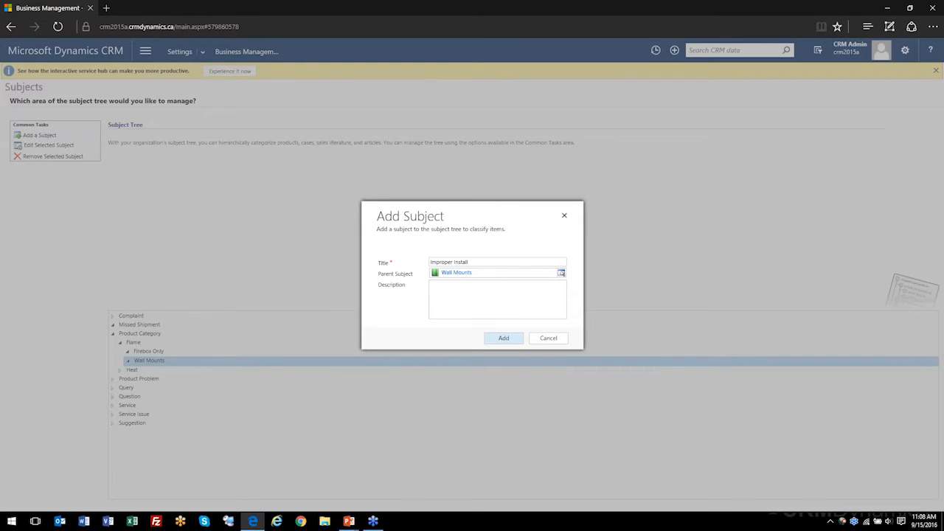
left_click(506, 341)
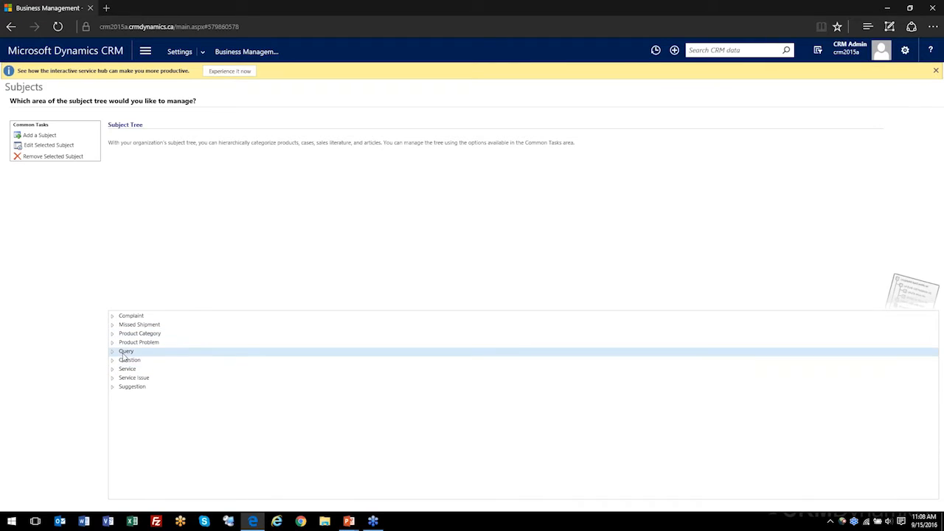
Step: Expand the Query branch of the subject tree and inspect its Information and Products subjects
left_click(113, 352)
left_click(133, 360)
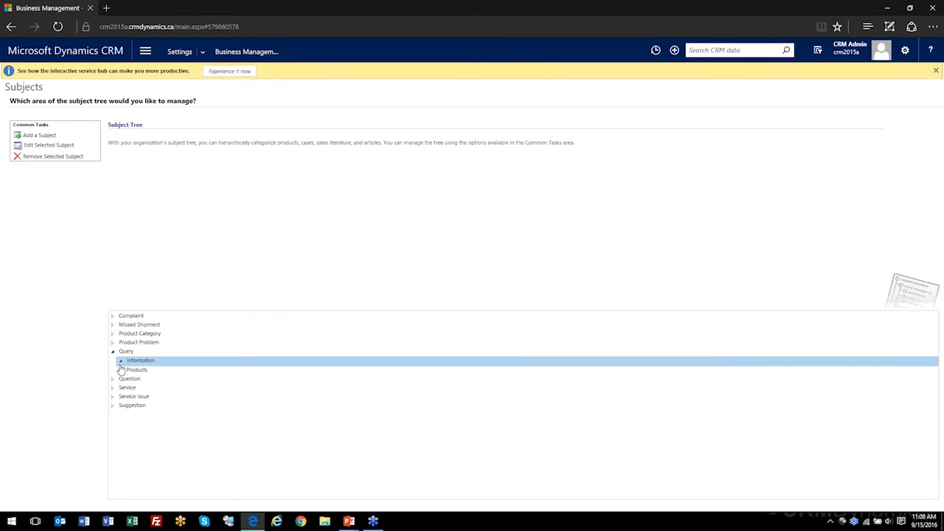
left_click(123, 370)
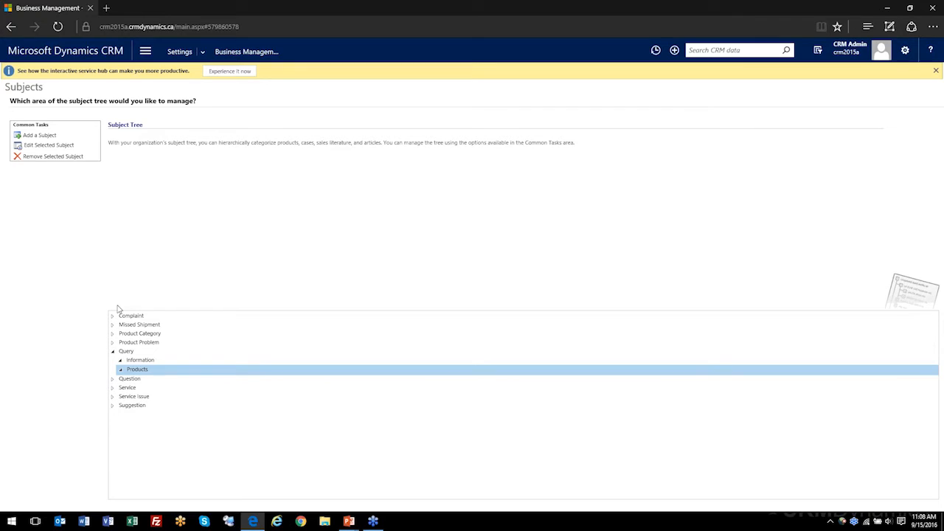
Step: Open the Auto-Numbering settings for cases from the system Administration area
left_click(146, 56)
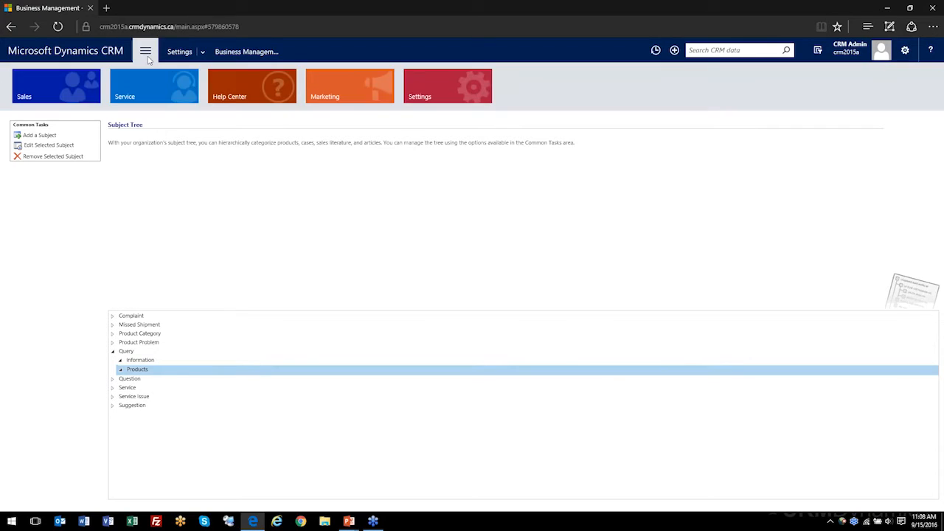
left_click(447, 92)
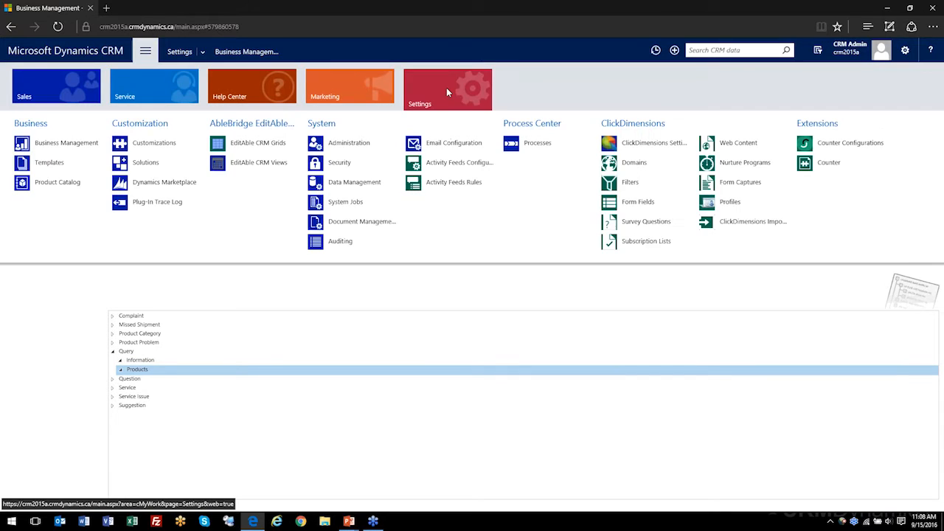
left_click(355, 151)
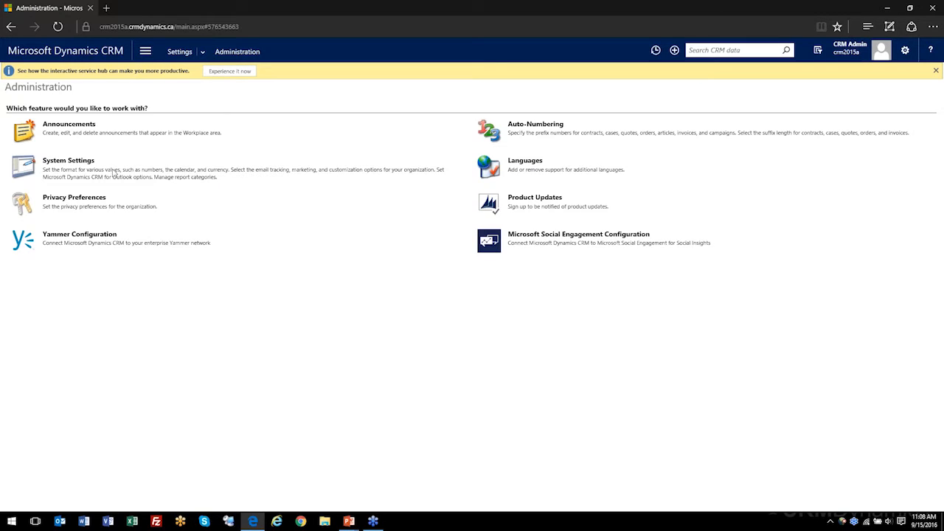
left_click(83, 166)
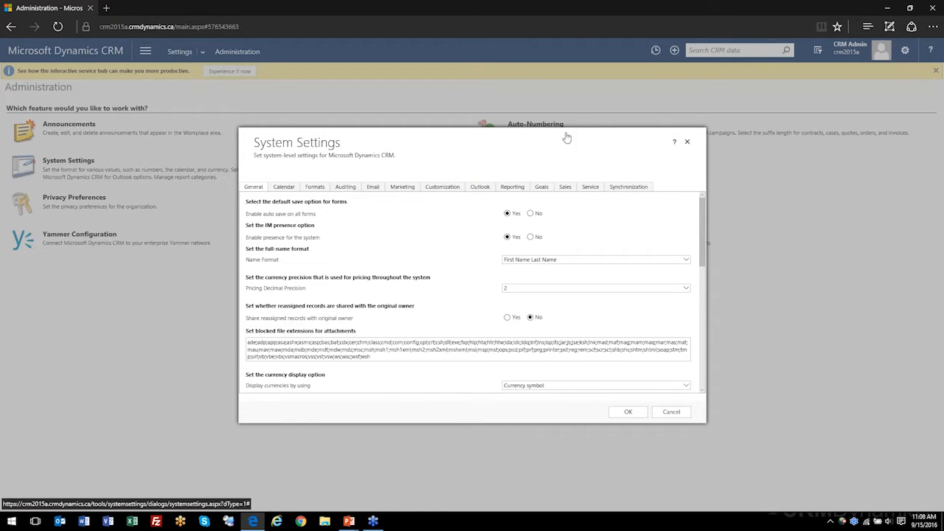
left_click(688, 142)
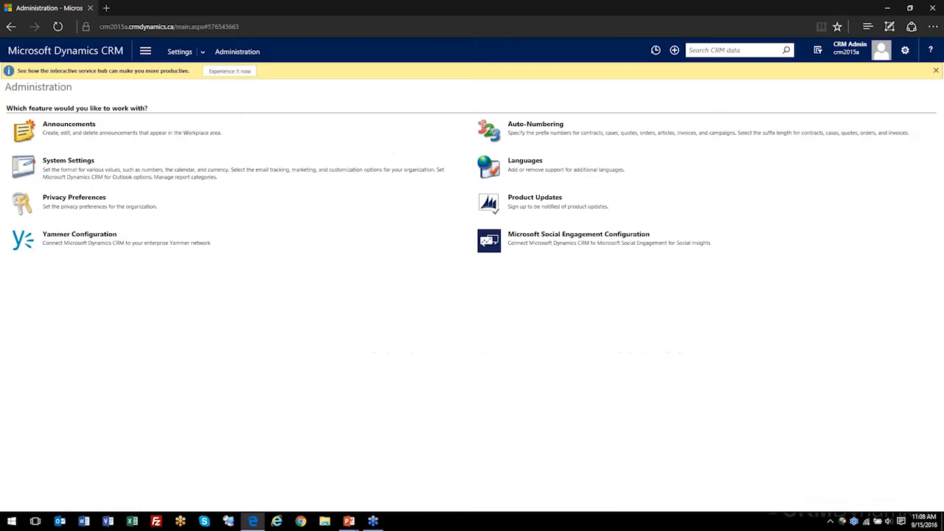
left_click(522, 126)
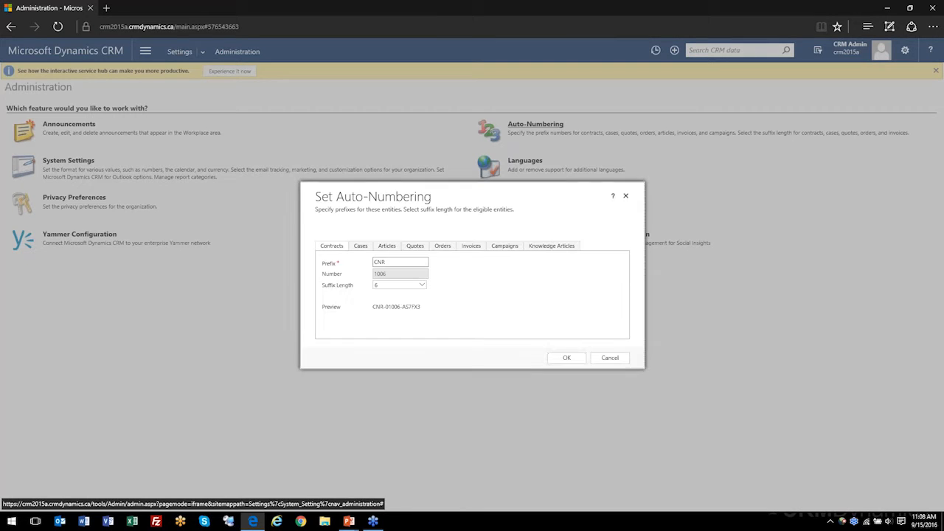
left_click(361, 248)
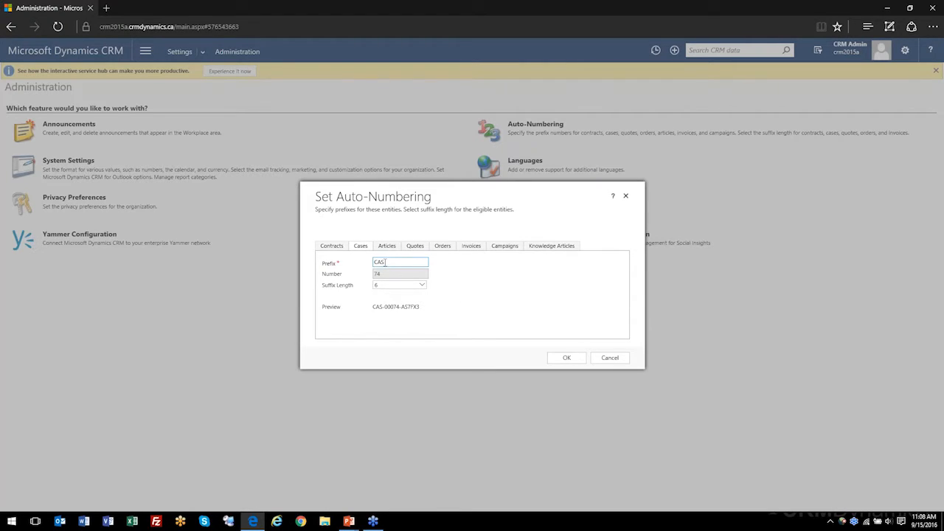
Step: Try the prefix CRM for case auto-numbering, look at the suffix length choices, and discard the changes
left_click_drag(394, 262, 369, 276)
left_click(385, 287)
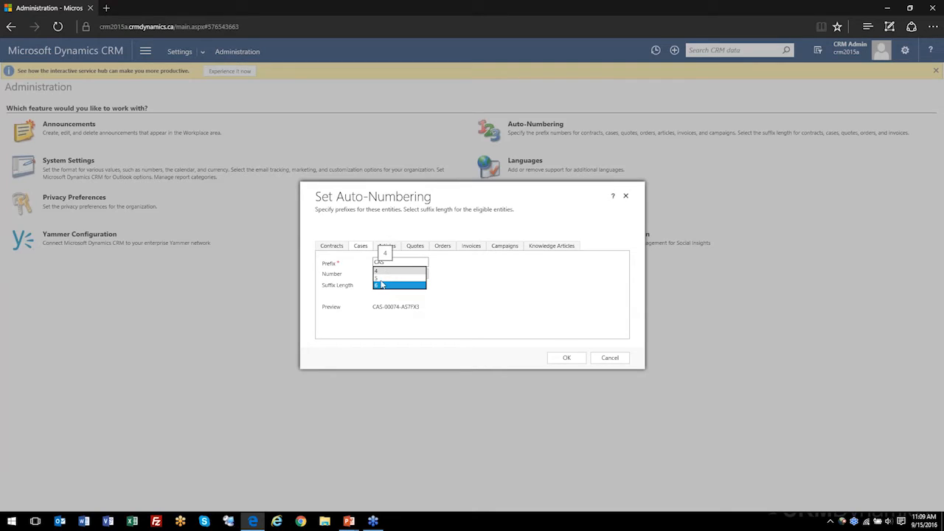
left_click(388, 263)
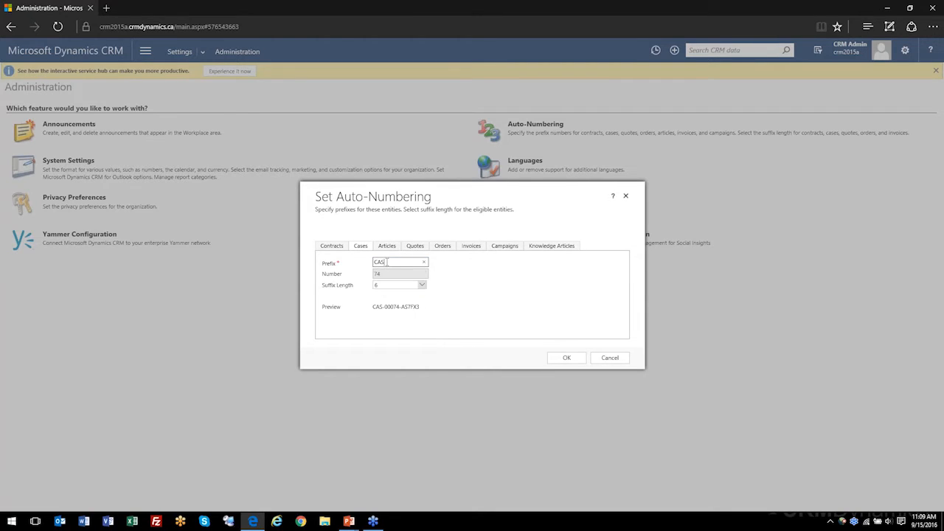
left_click_drag(386, 262, 367, 266)
type("CRM")
double_click(380, 261)
left_click(390, 309)
left_click(609, 359)
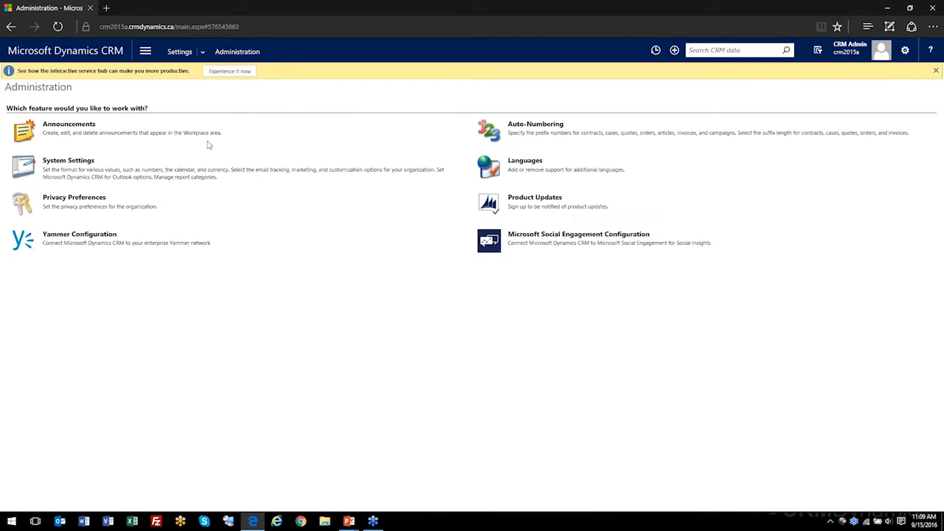
Step: Open the Cases list in the Service area and look through the available system views
left_click(146, 56)
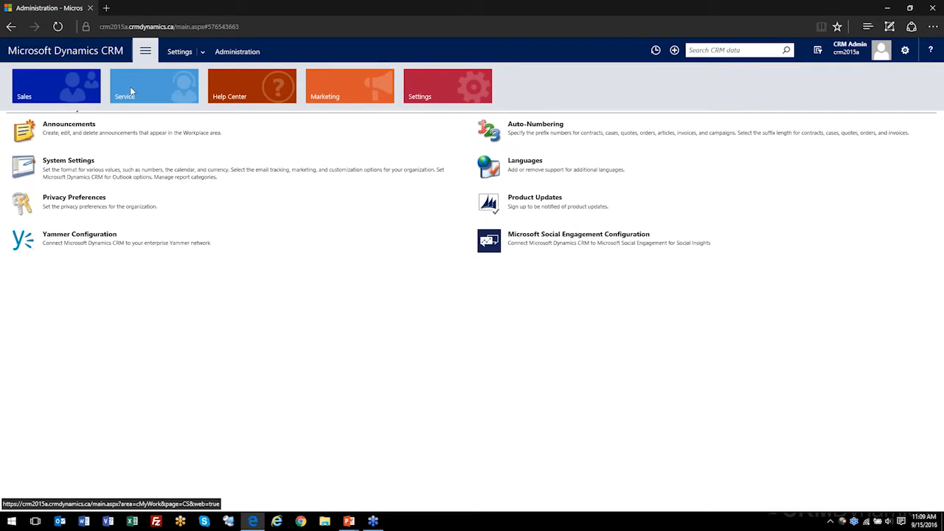
left_click(130, 86)
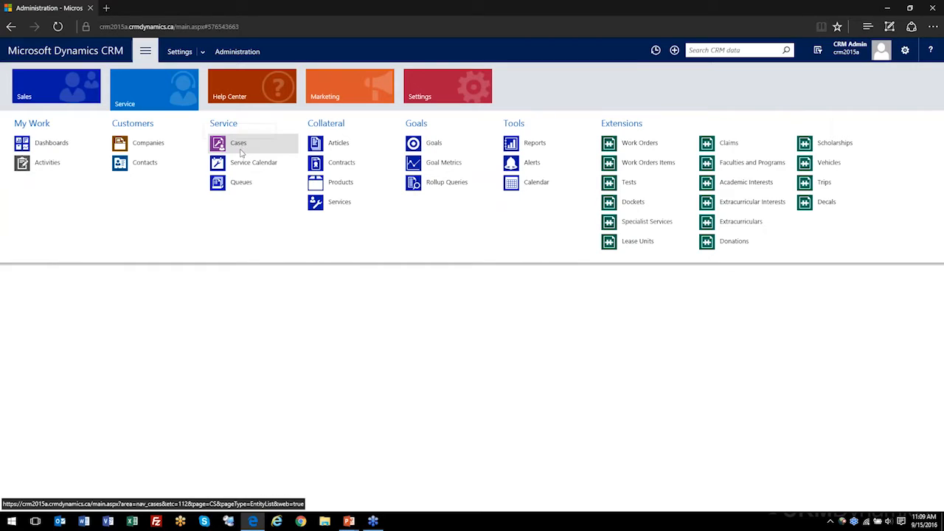
left_click(241, 153)
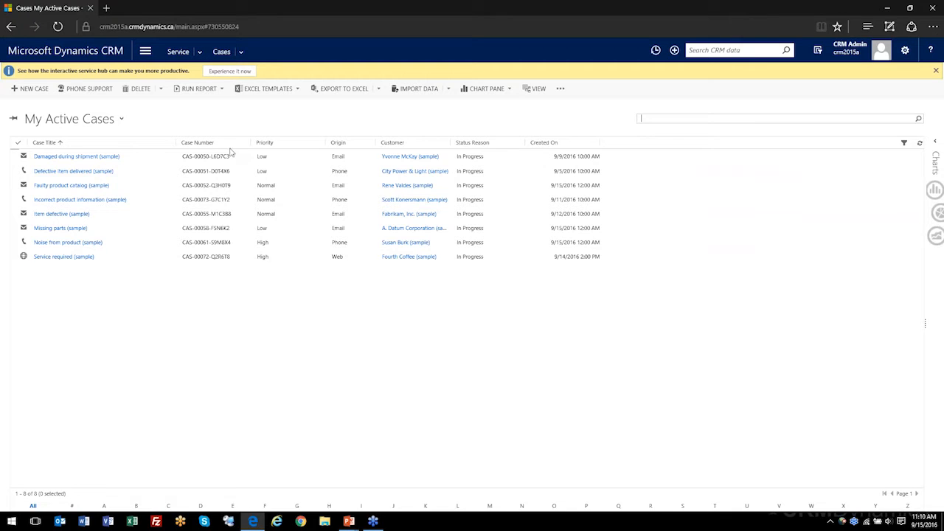
left_click(122, 120)
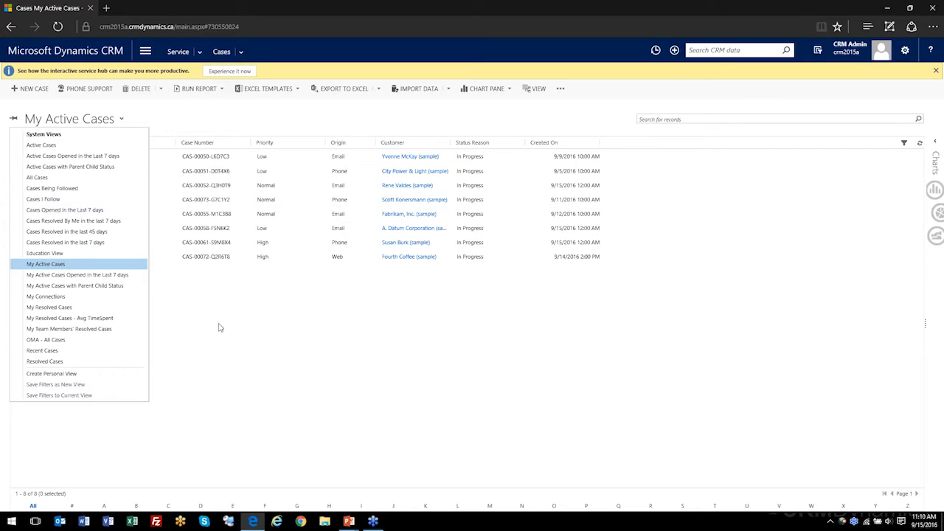
left_click(219, 328)
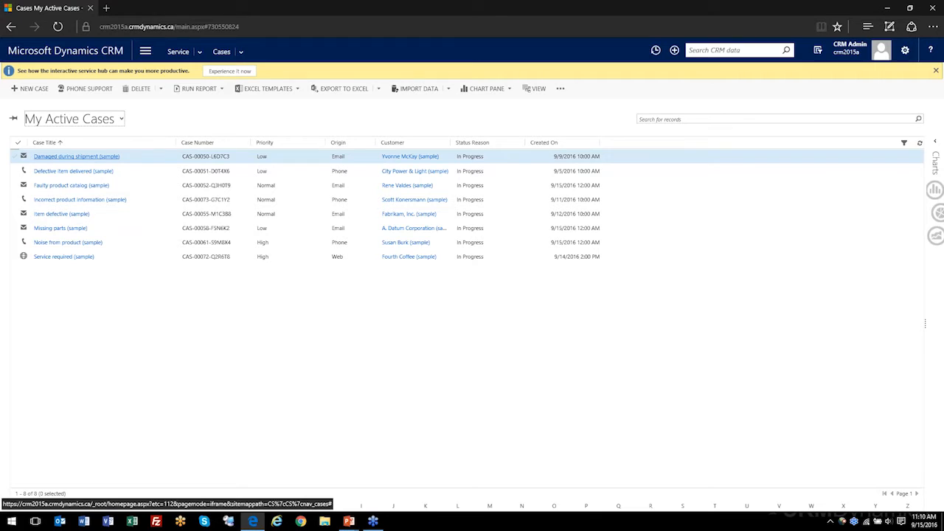
Step: Open the "Damaged during shipment (sample)" case and examine its details and case ID
left_click(73, 156)
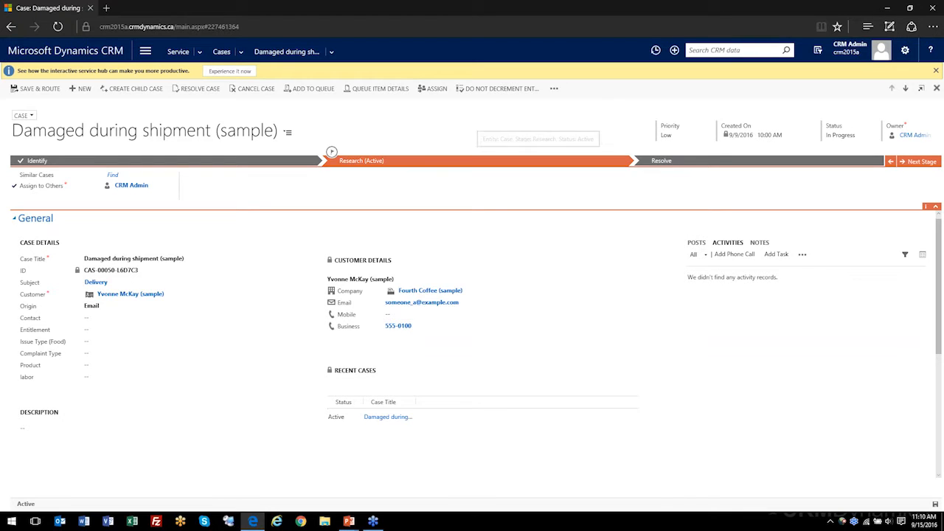
scroll(267, 286, "down", 1)
scroll(267, 285, "up", 1)
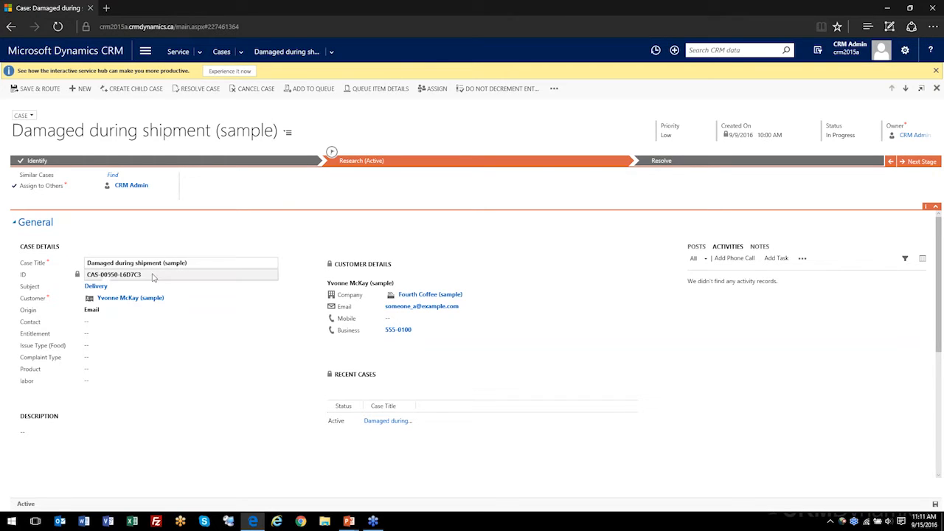
left_click_drag(148, 277, 114, 275)
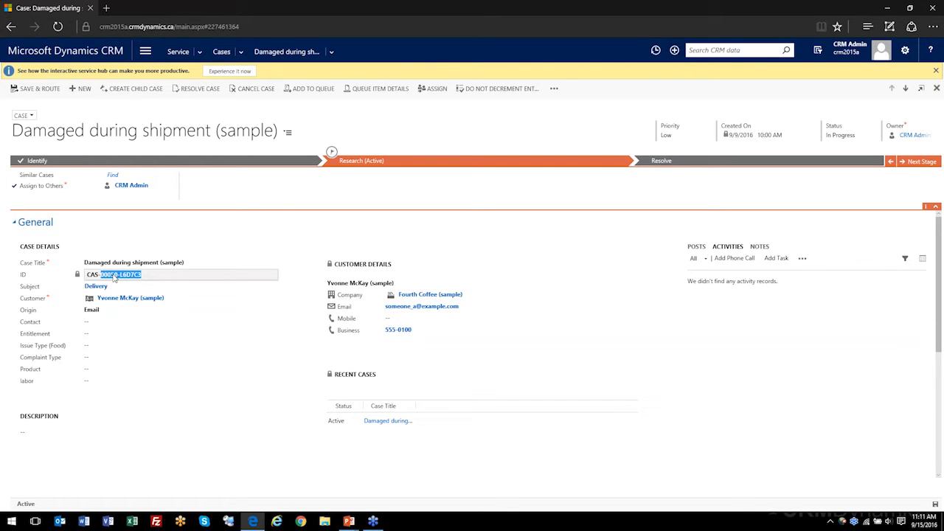
Step: Set the case's subject to Error Message, under Product Problem > Software Bug in the subject tree
left_click(122, 288)
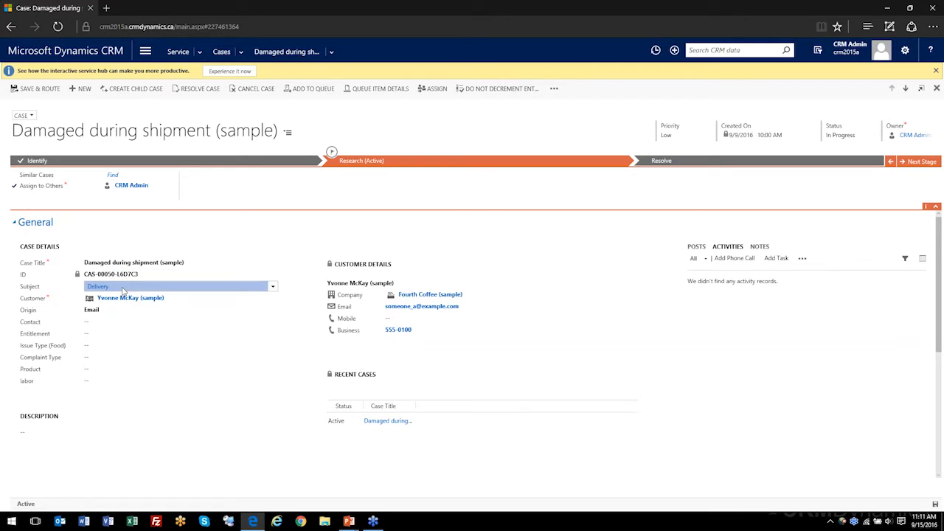
left_click(273, 287)
left_click(89, 327)
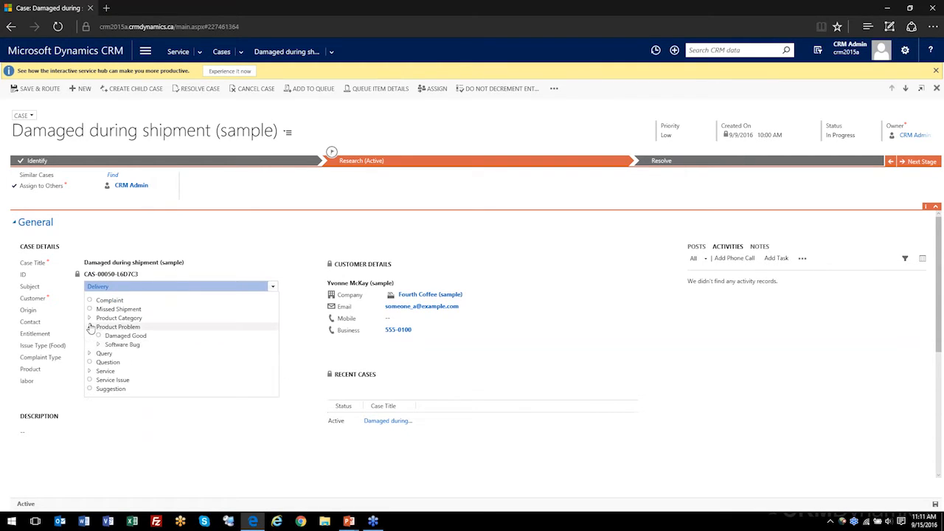
left_click(98, 345)
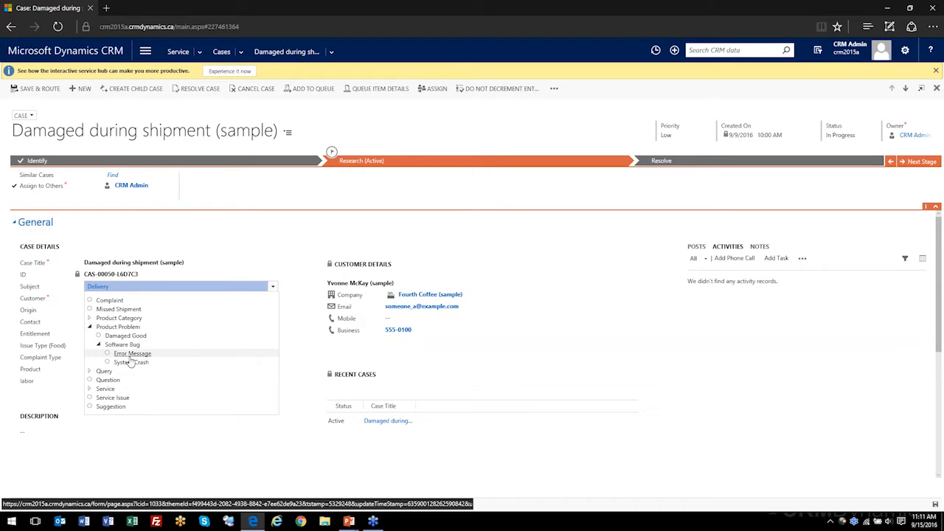
left_click(133, 354)
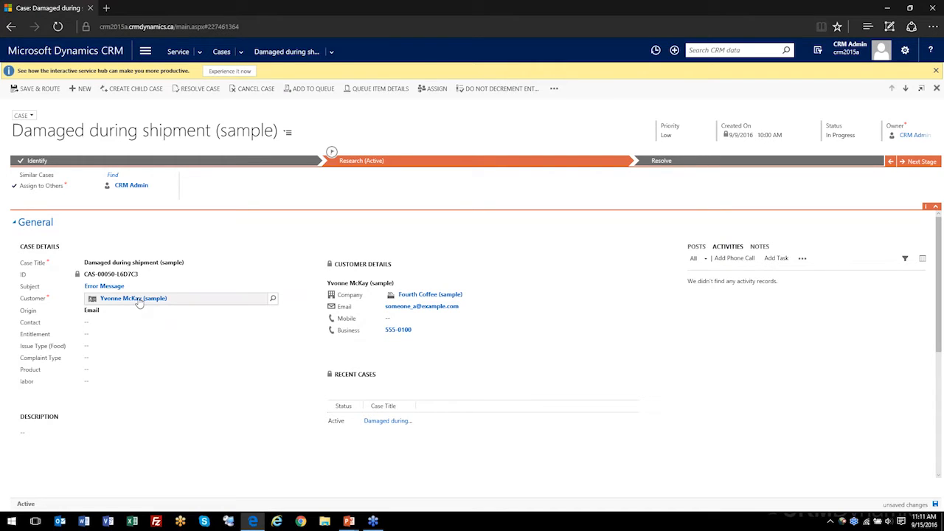
Step: Look through the case's Origin choices without changing the value, and return to the Cases list to view the origin icons
left_click(106, 322)
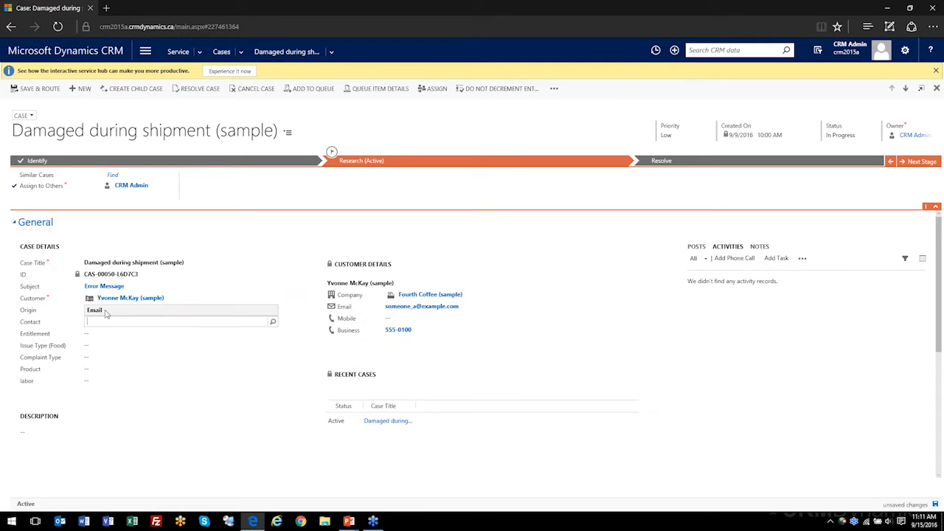
left_click(105, 311)
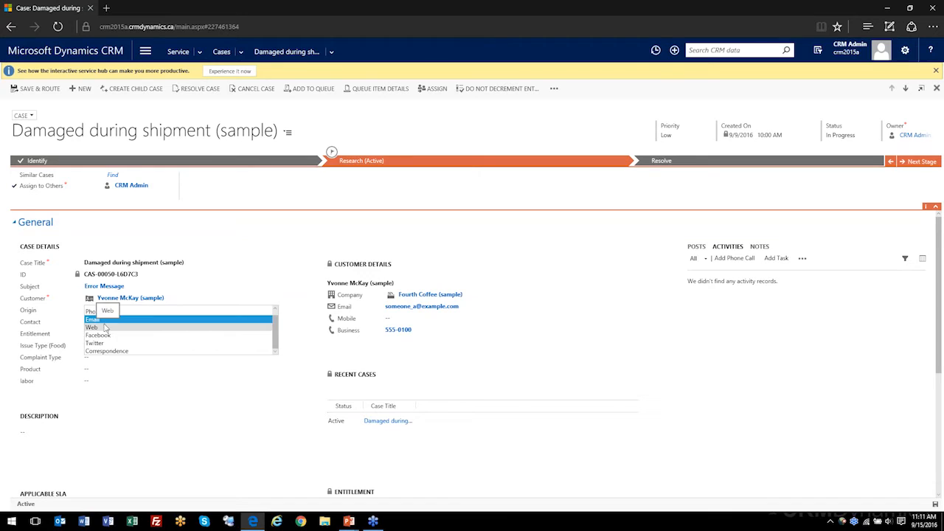
left_click(66, 388)
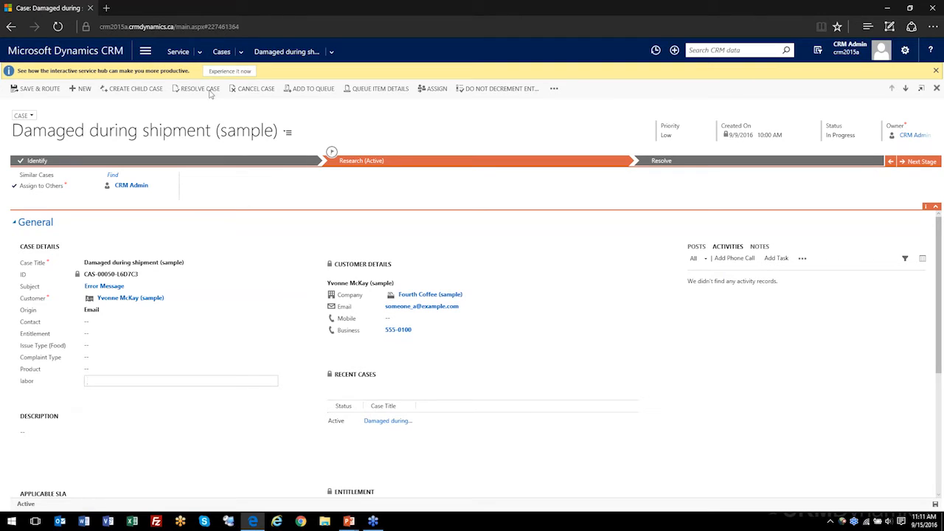
left_click(219, 55)
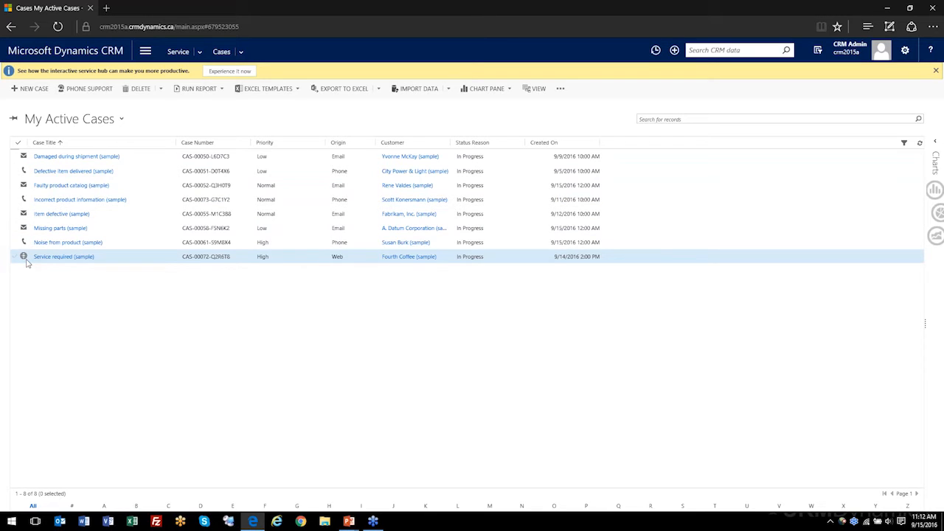
Step: Reopen the "Damaged during shipment (sample)" case and examine its complaint type choices, description, recent cases, SLA and entitlement sections
left_click(69, 156)
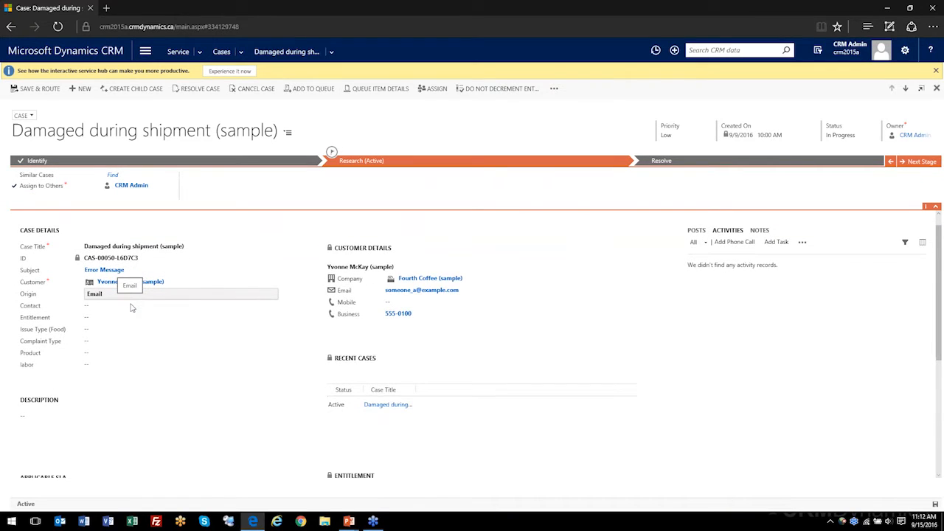
scroll(131, 308, "down", 1)
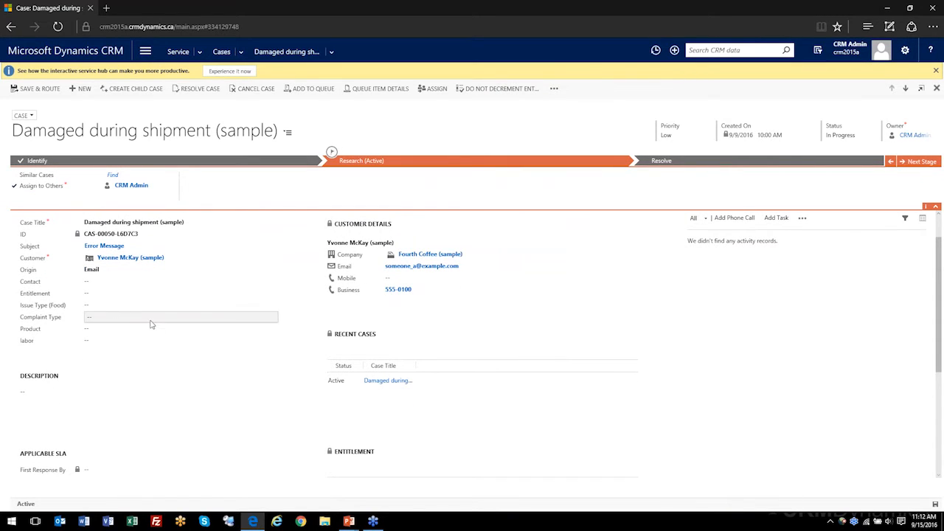
left_click(145, 318)
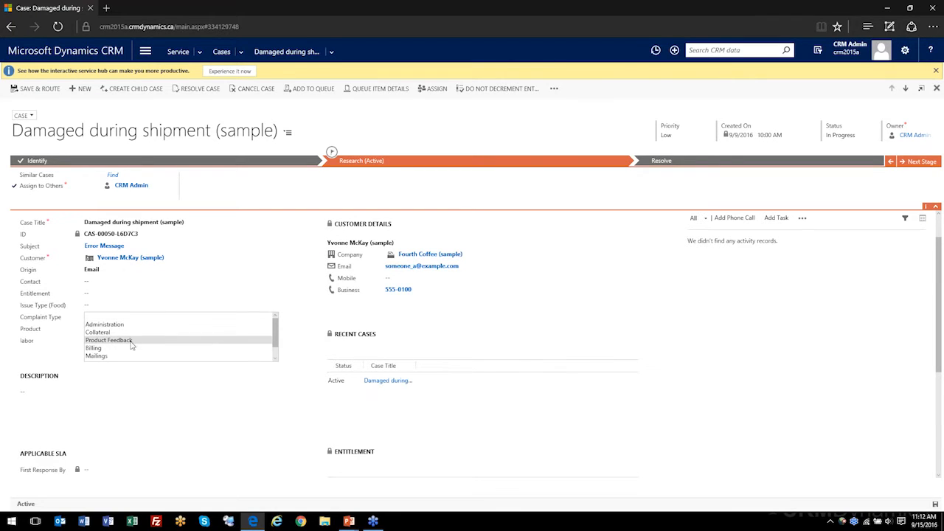
left_click(492, 340)
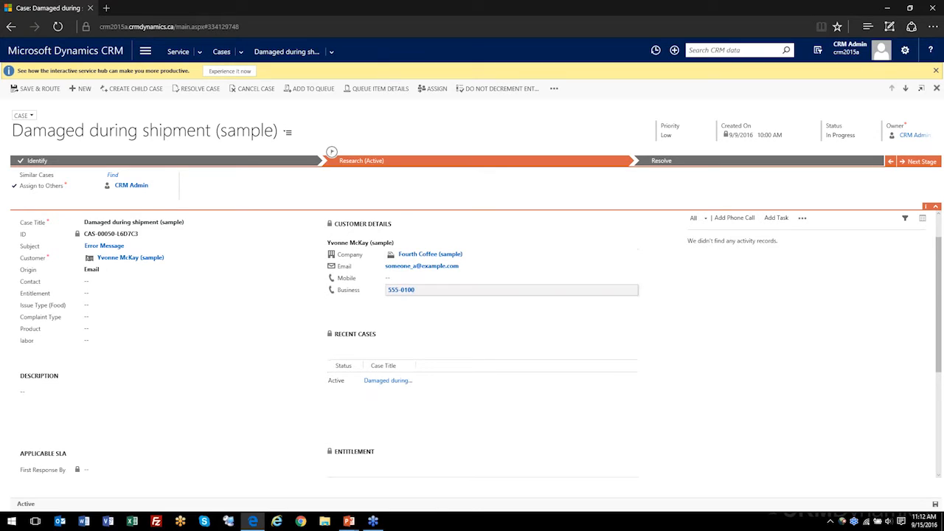
left_click(247, 391)
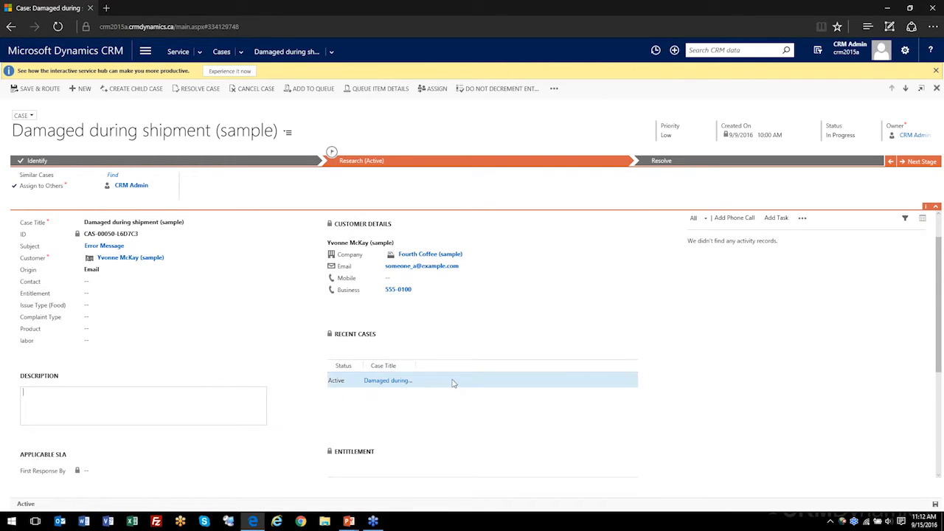
scroll(435, 415, "down", 2)
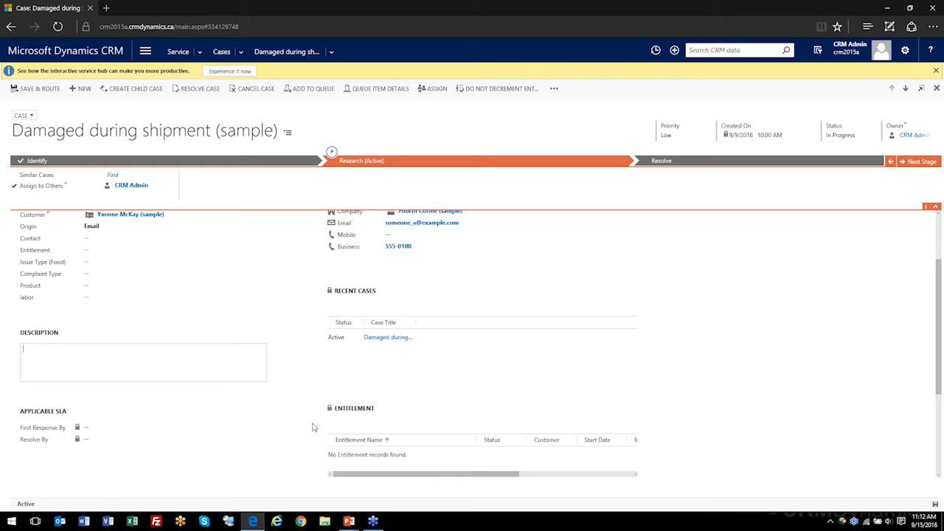
scroll(449, 421, "up", 3)
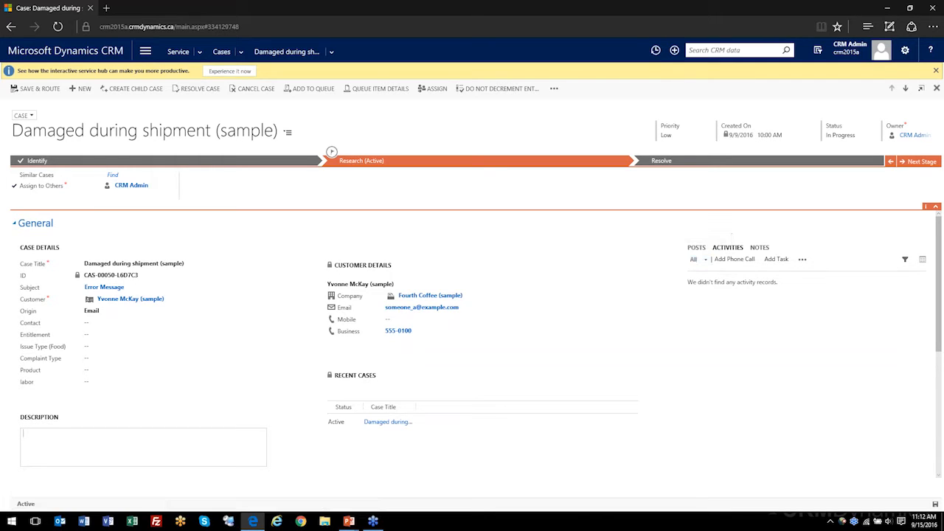
Step: Add a note reading "Created Update" to the case
left_click(758, 249)
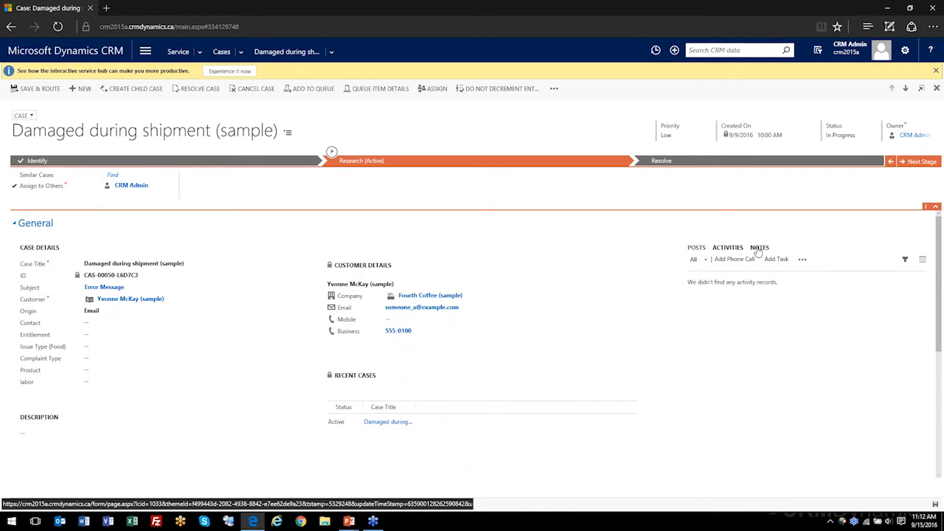
left_click(718, 262)
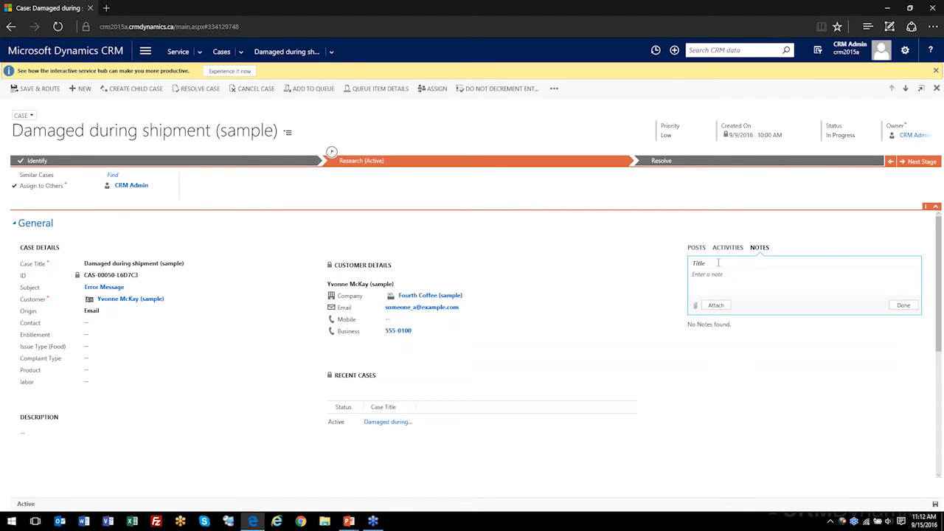
scroll(719, 262, "down", 5)
scroll(718, 262, "up", 5)
left_click(734, 274)
type("Created Update")
left_click(903, 306)
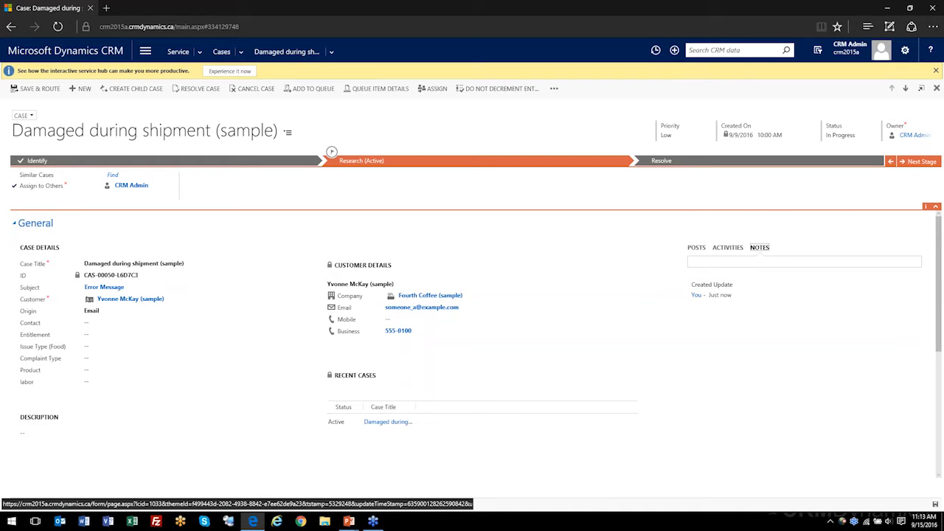
scroll(479, 344, "down", 5)
scroll(479, 343, "up", 4)
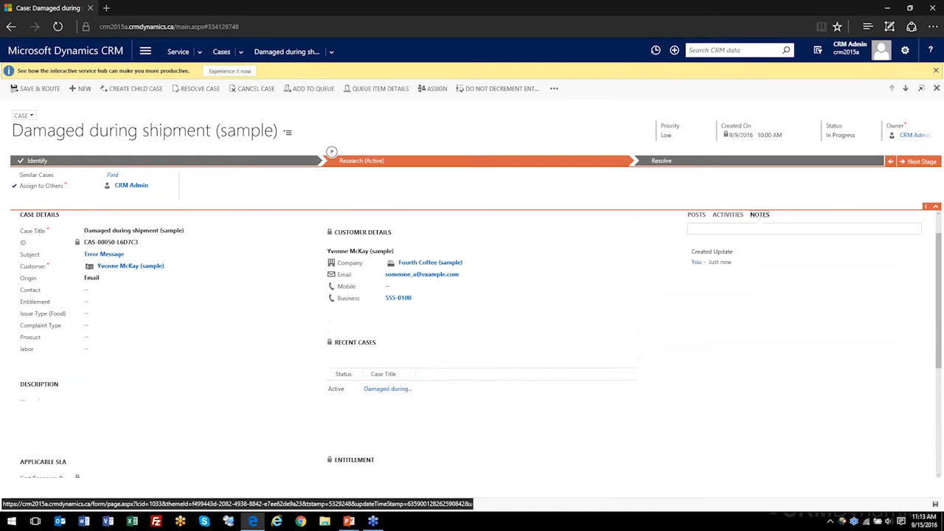
scroll(479, 343, "up", 1)
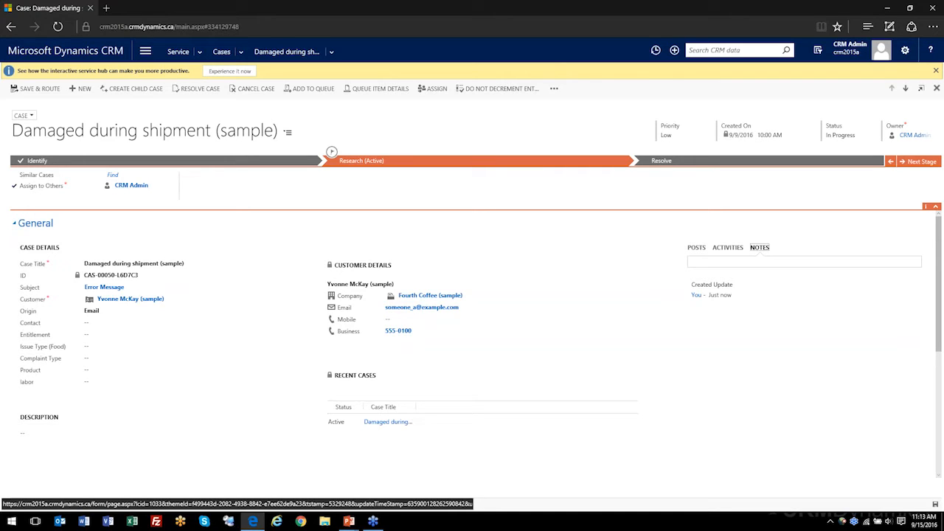
Step: Start a new case from the Cases list, titled "Webinar Case", with ABC Chemicals as the customer
left_click(222, 53)
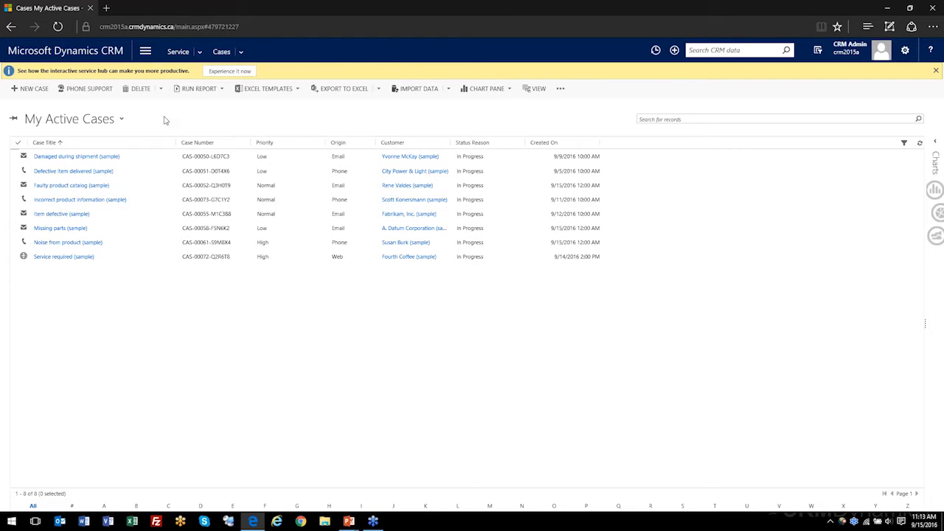
left_click(28, 93)
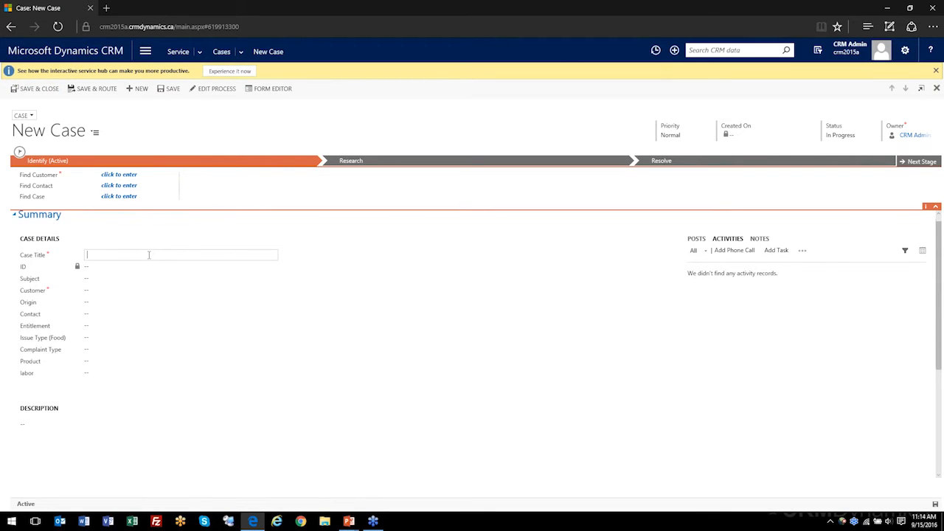
type("Webinar Case")
left_click(110, 290)
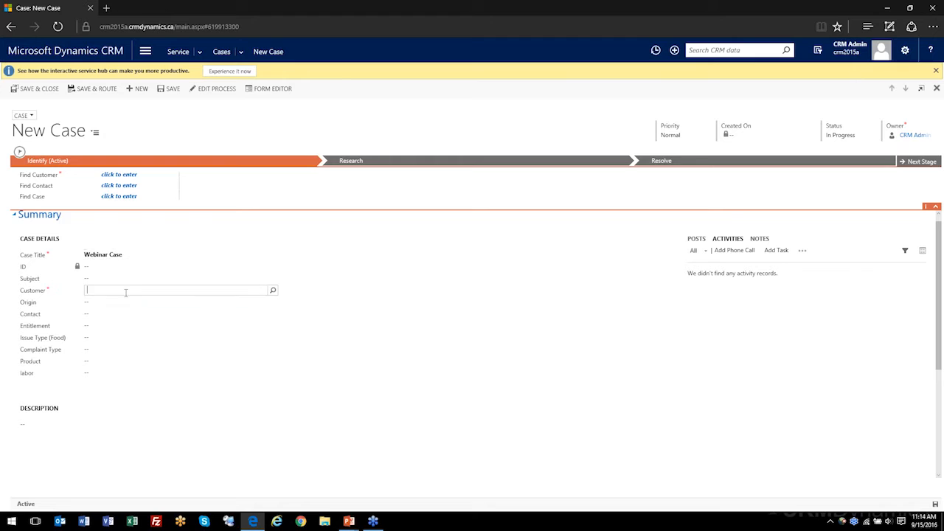
type("abc")
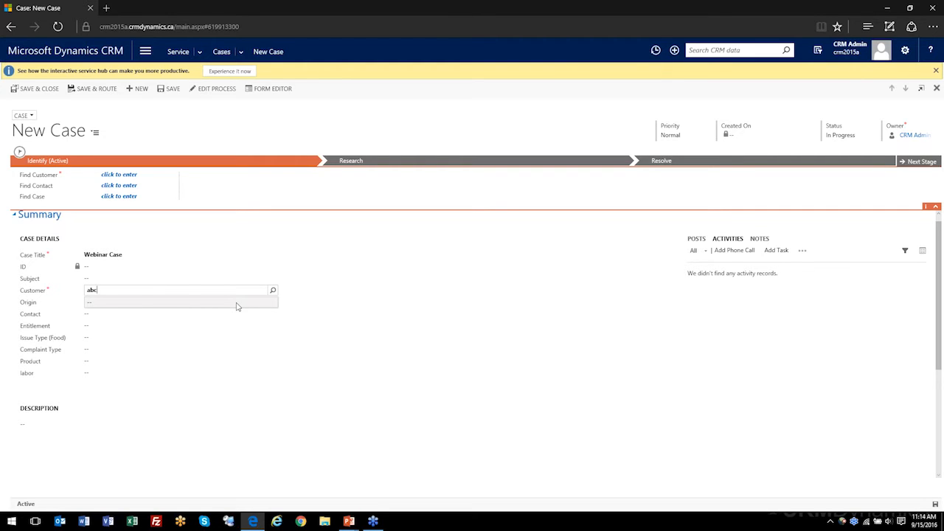
left_click(169, 325)
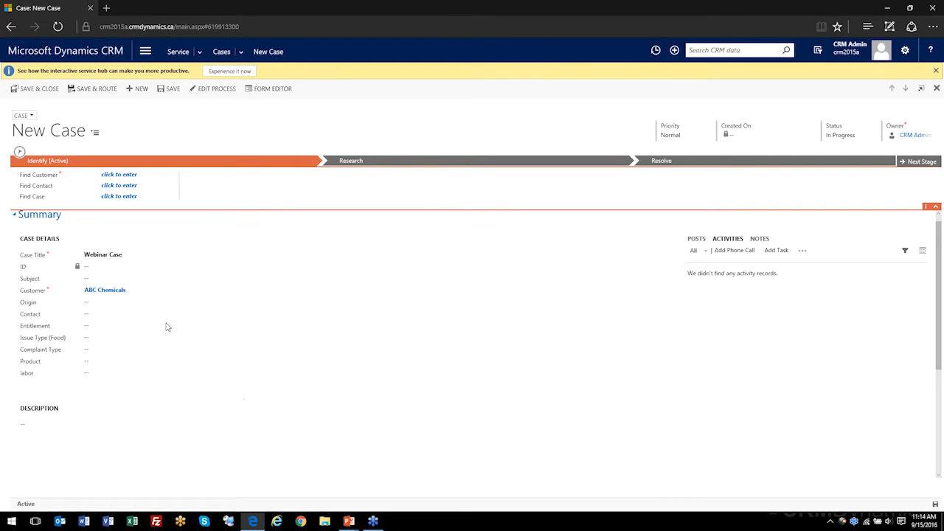
Step: Assign the customer's suggested contact to the new case, set its origin to Phone, and save it
left_click(133, 314)
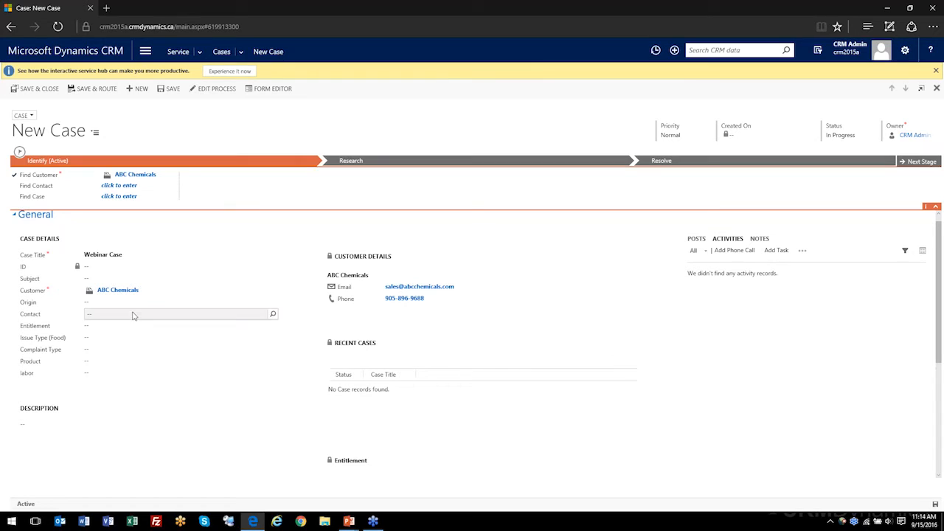
left_click(272, 314)
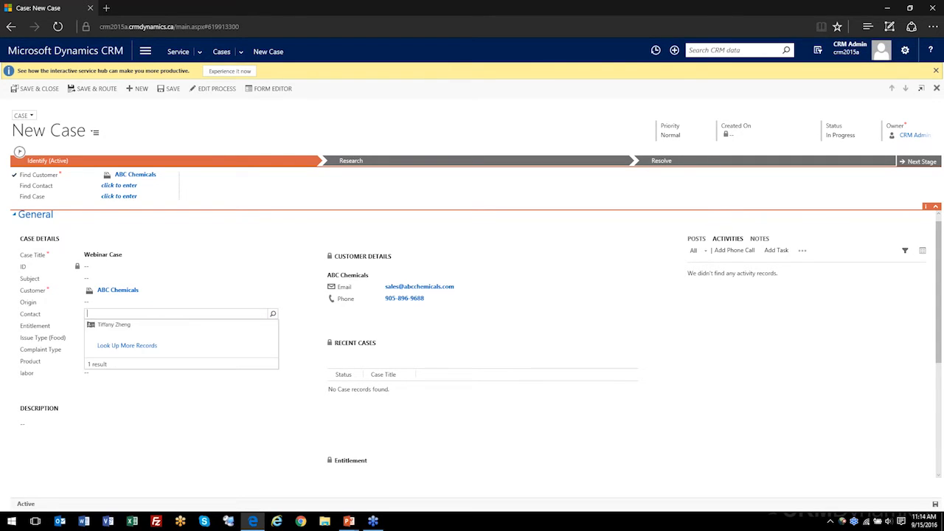
left_click(189, 330)
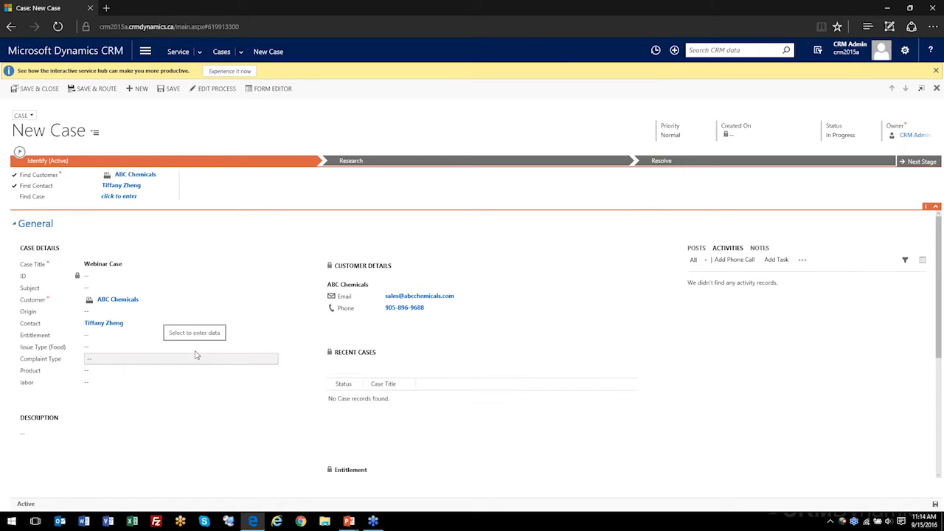
left_click(142, 314)
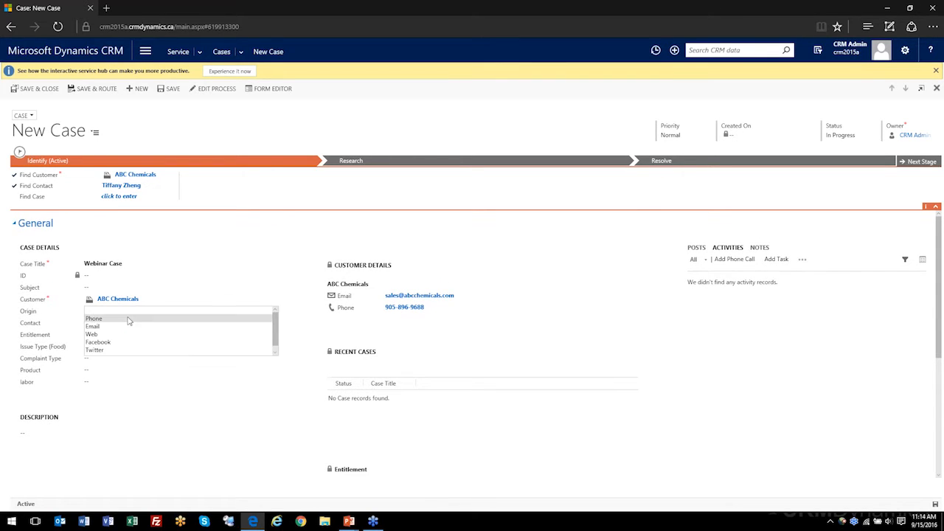
left_click(129, 318)
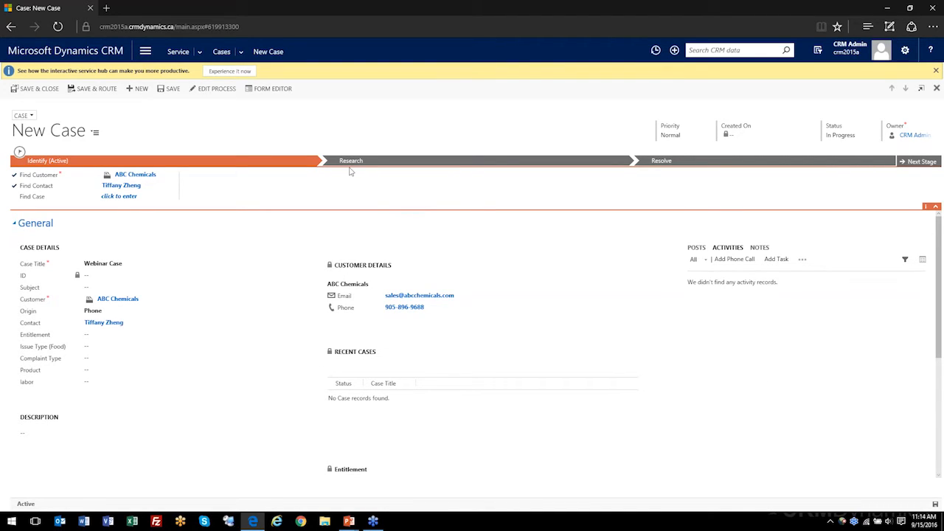
left_click(176, 90)
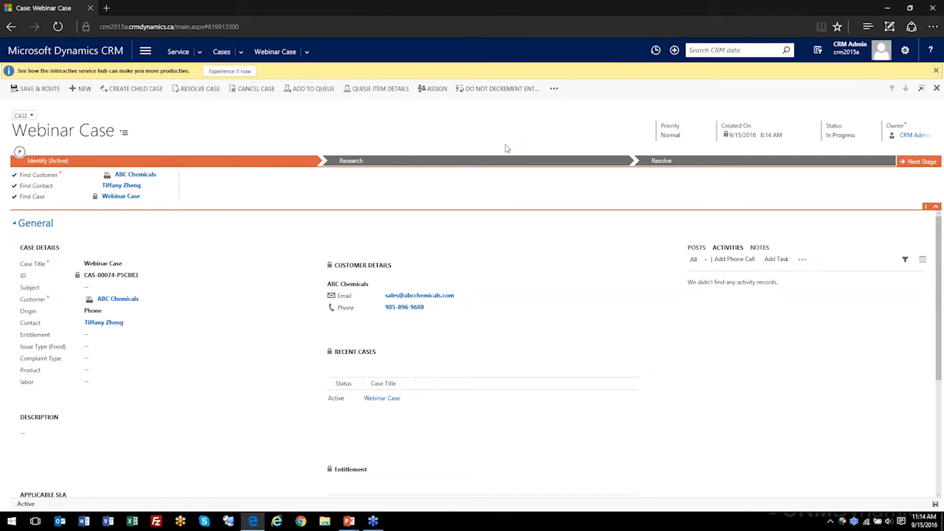
Step: Open the ABC Chemicals company record from the case and examine its recent cases
left_click(111, 302)
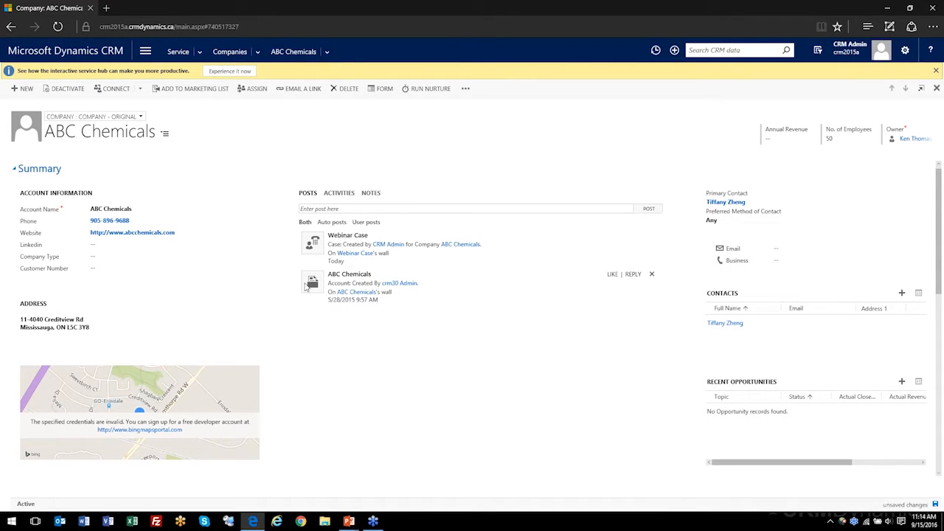
scroll(488, 293, "down", 1)
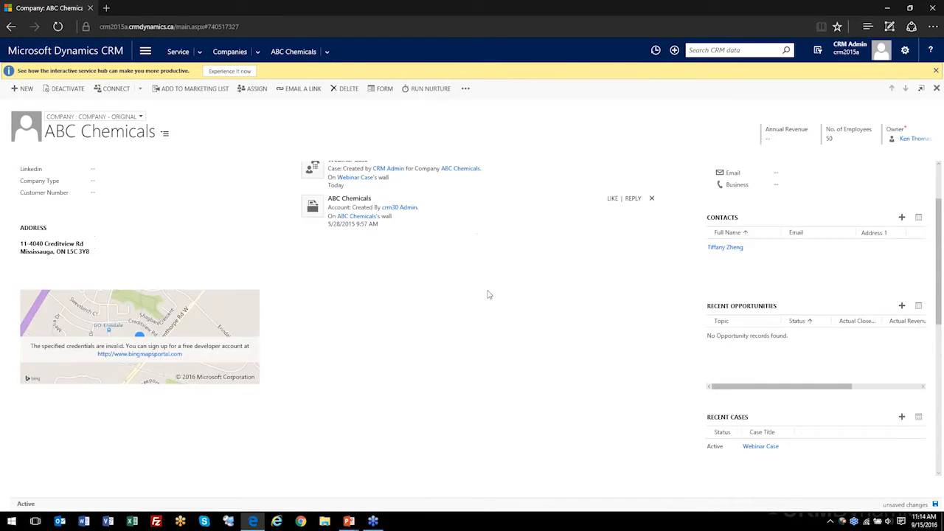
scroll(489, 295, "down", 1)
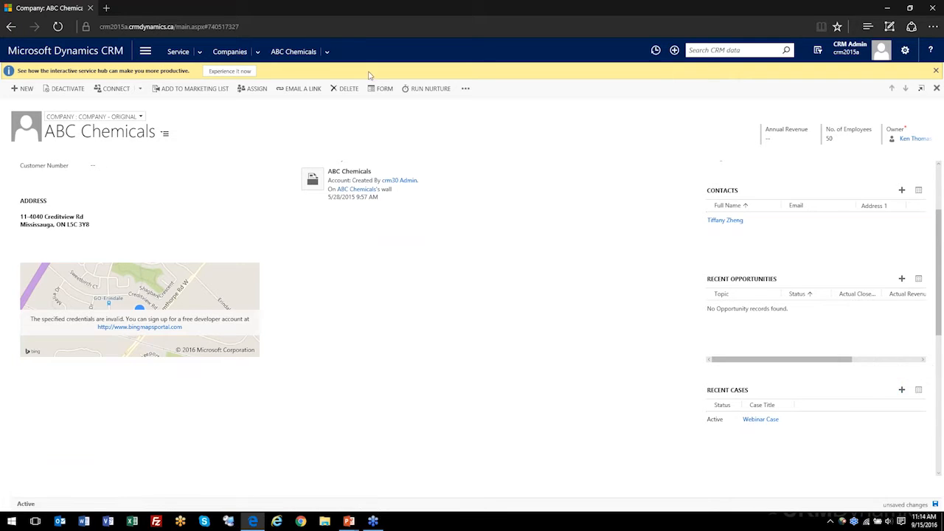
Step: List the cases associated with ABC Chemicals and start a new case from that list
left_click(328, 53)
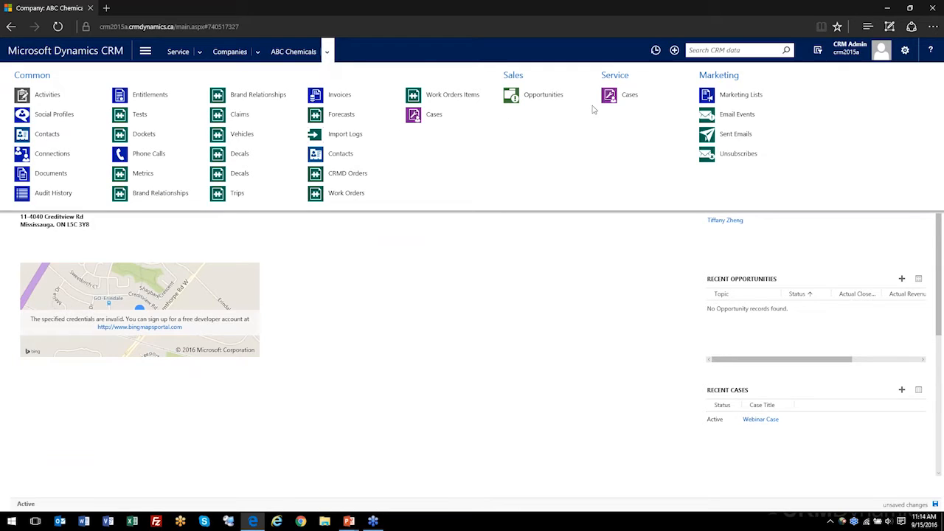
left_click(615, 100)
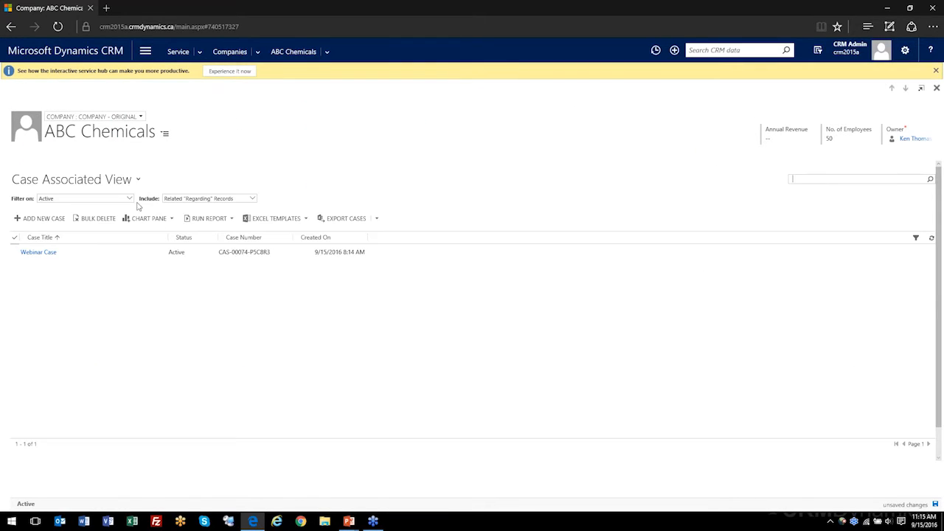
left_click(38, 219)
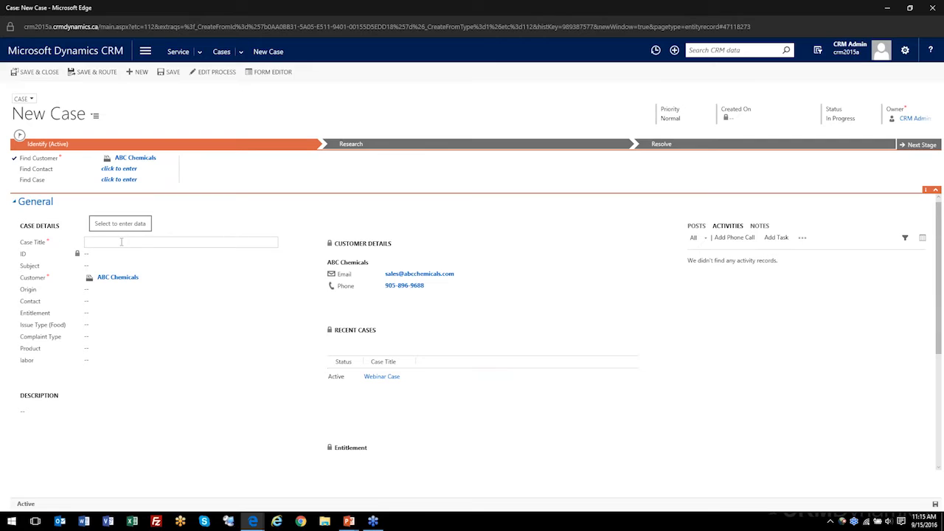
left_click(121, 242)
Step: Go to the Service area's activities and open the phone call "availability of Product catalogs (sample)"
left_click(152, 56)
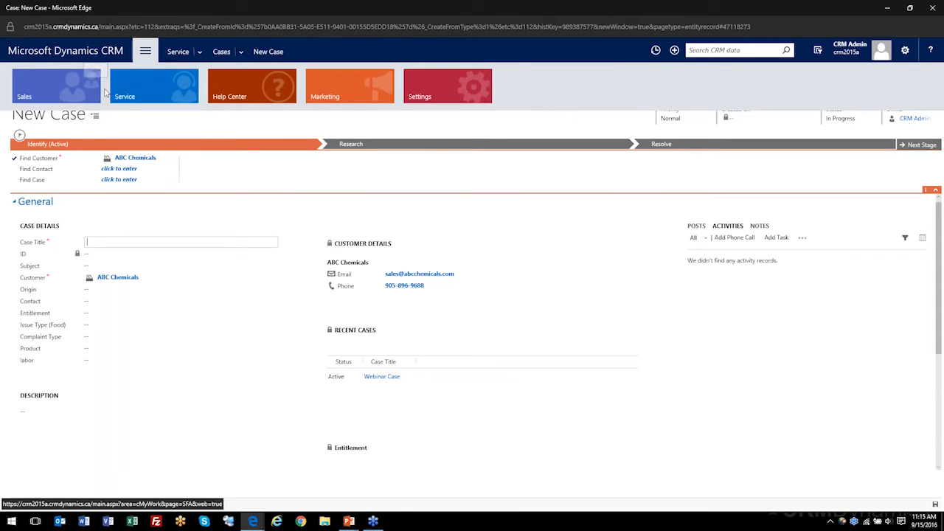
left_click(124, 88)
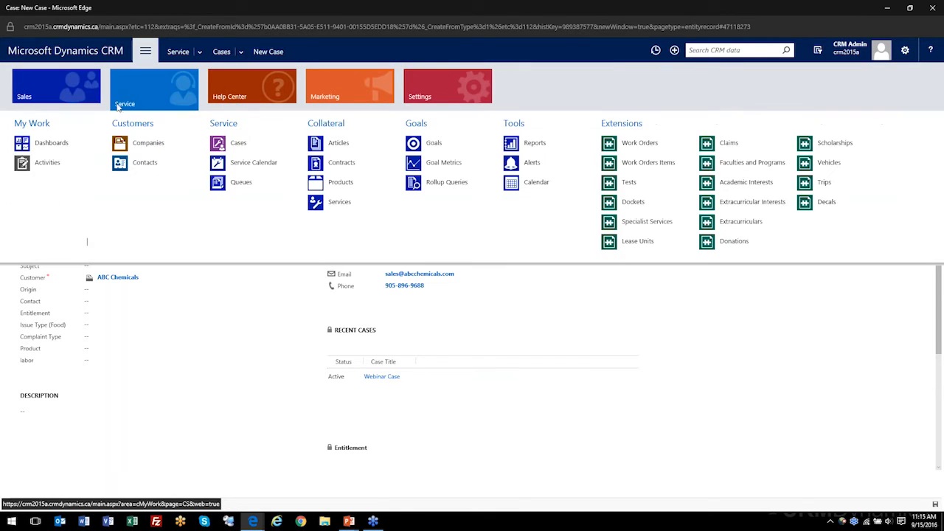
left_click(62, 165)
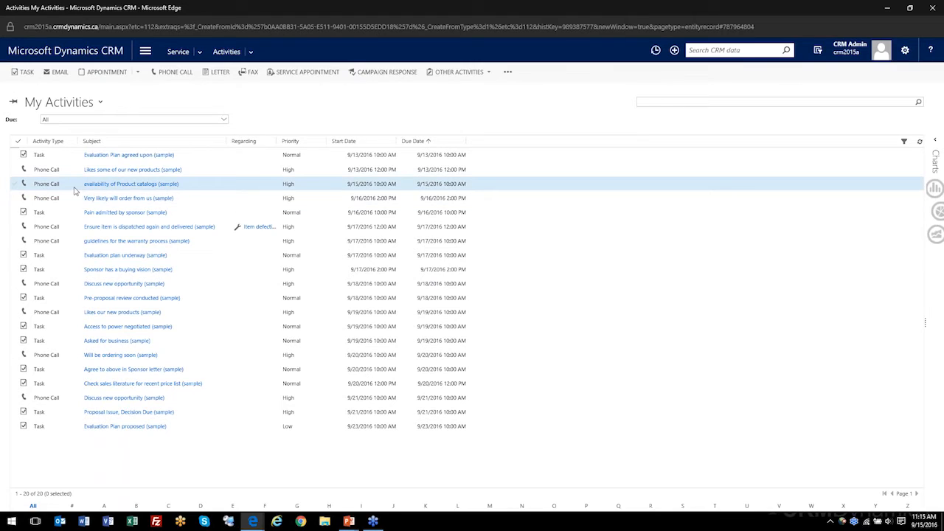
left_click(73, 186)
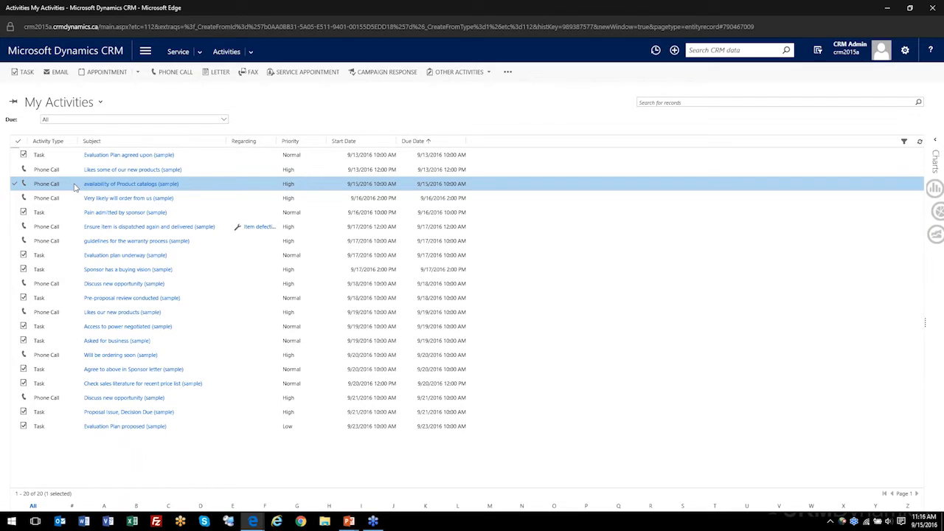
double_click(73, 188)
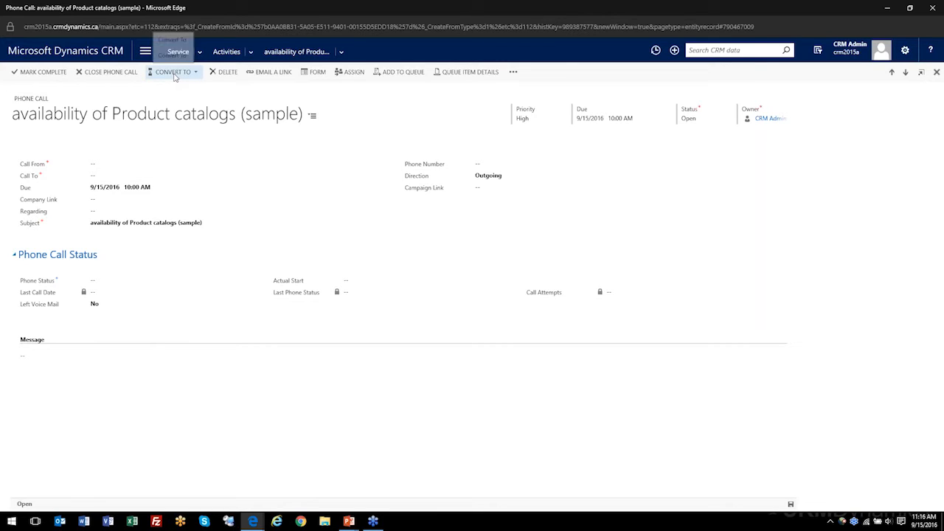
Step: Fill in the phone call's required parties for case conversion, with Call From 1 800 MASCOTS Inc. and Call To 1 - 2 - Tree Service, and save
left_click(196, 72)
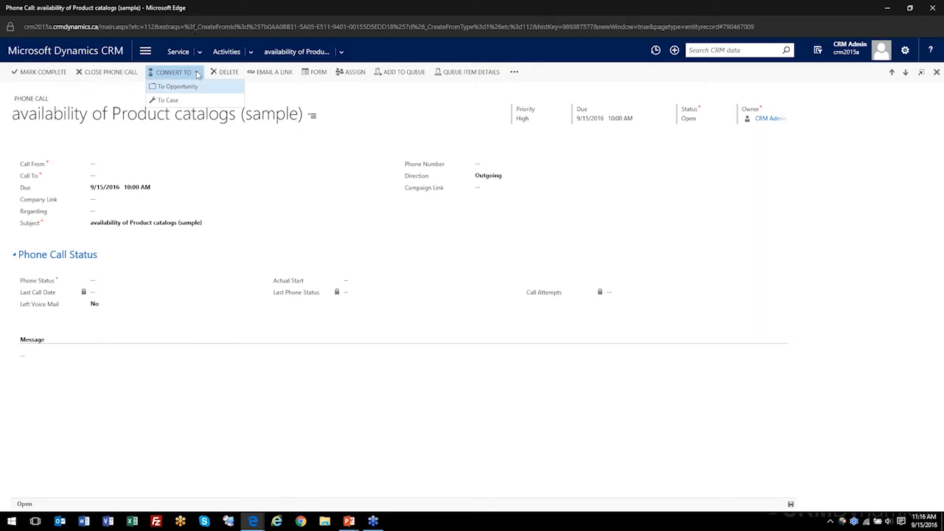
left_click(168, 100)
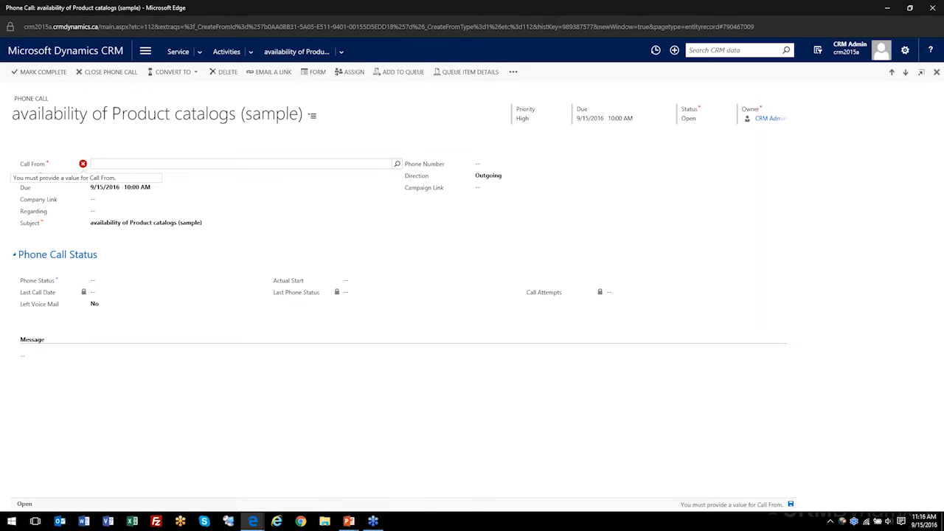
left_click(396, 164)
left_click(218, 214)
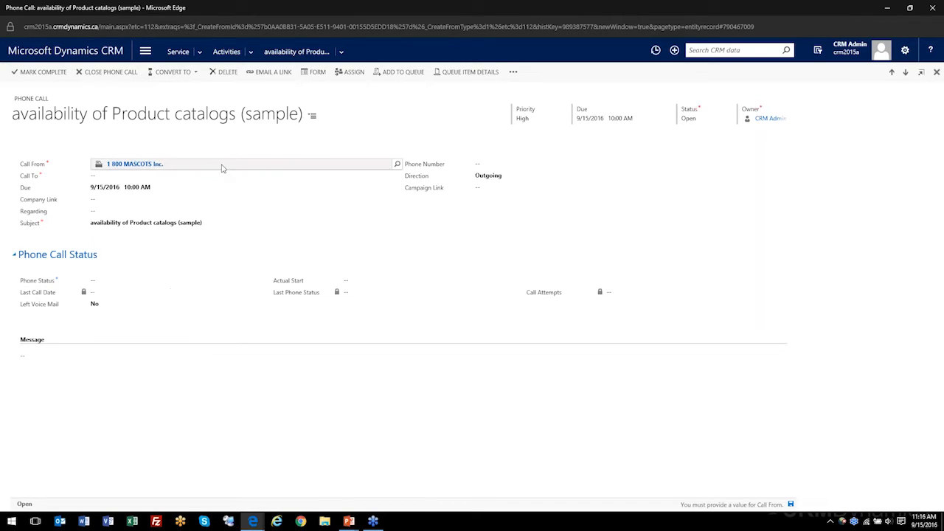
left_click(791, 506)
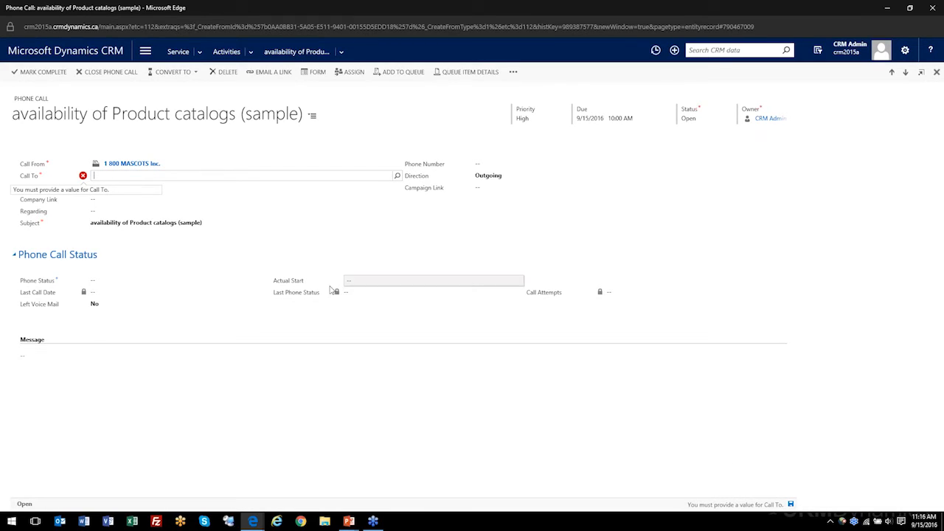
left_click(397, 176)
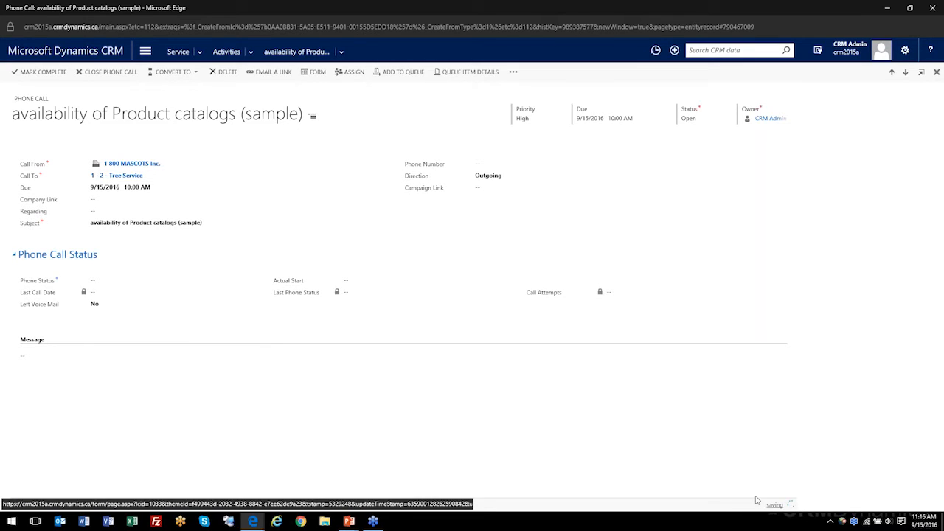
Step: Convert the phone call to a case for 1 - 2 - Tree Service with the subject Software Bug under Product Problem
left_click(177, 73)
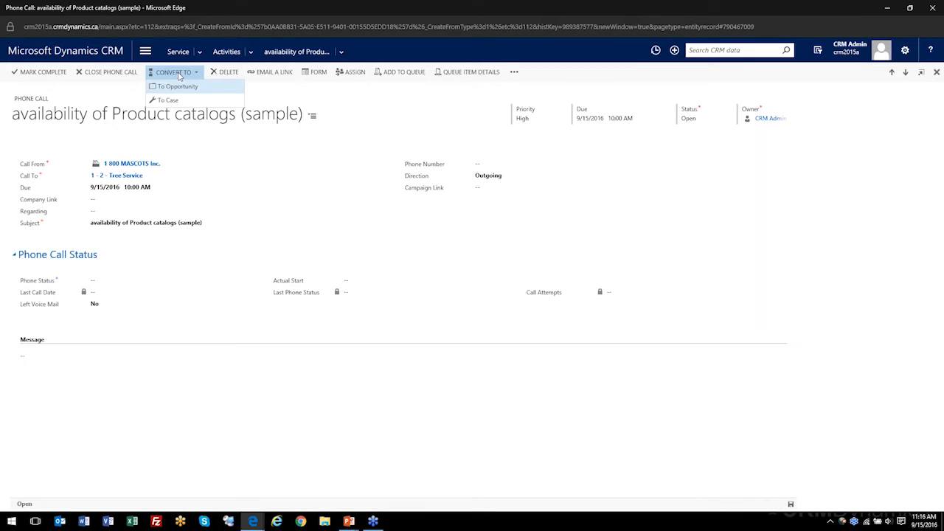
left_click(170, 101)
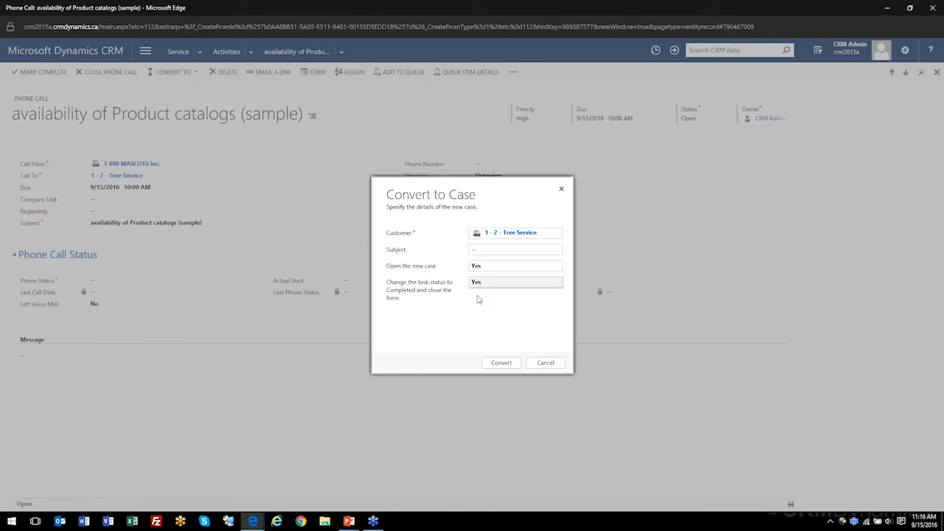
left_click(495, 250)
left_click(556, 250)
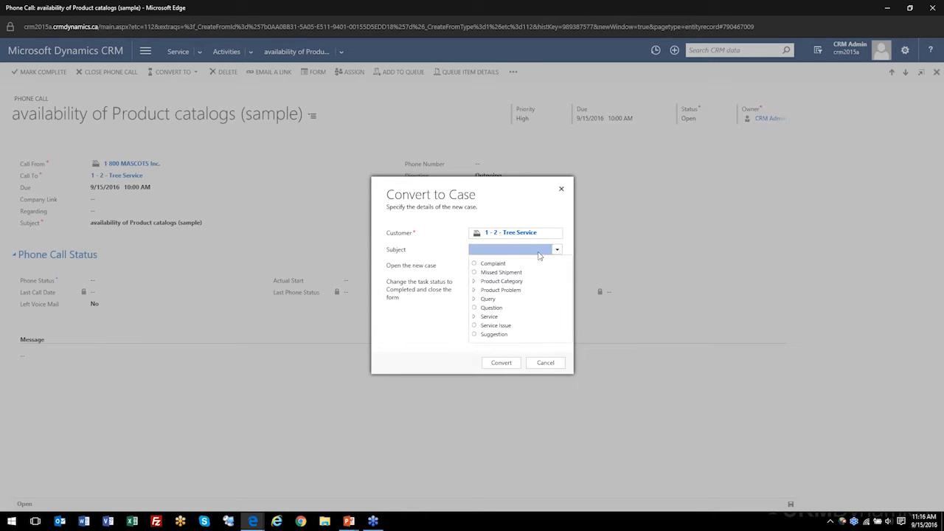
left_click(475, 291)
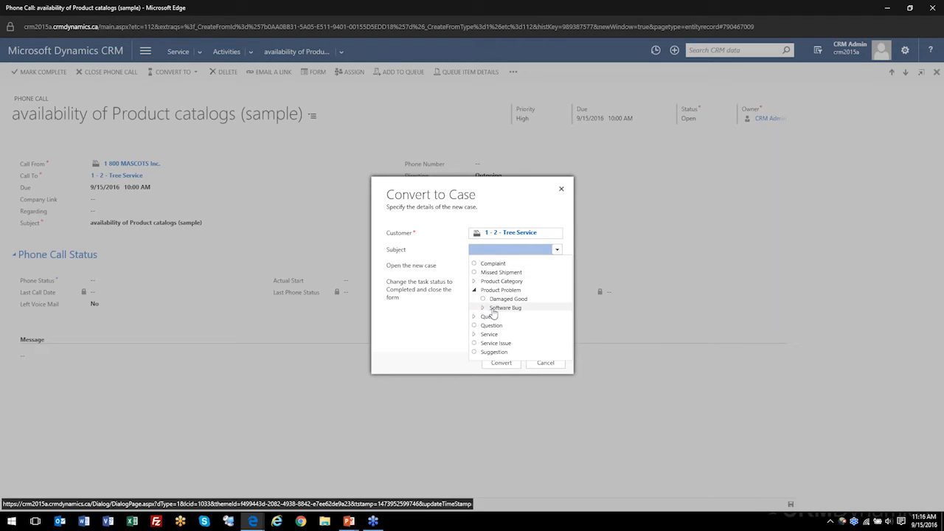
left_click(493, 308)
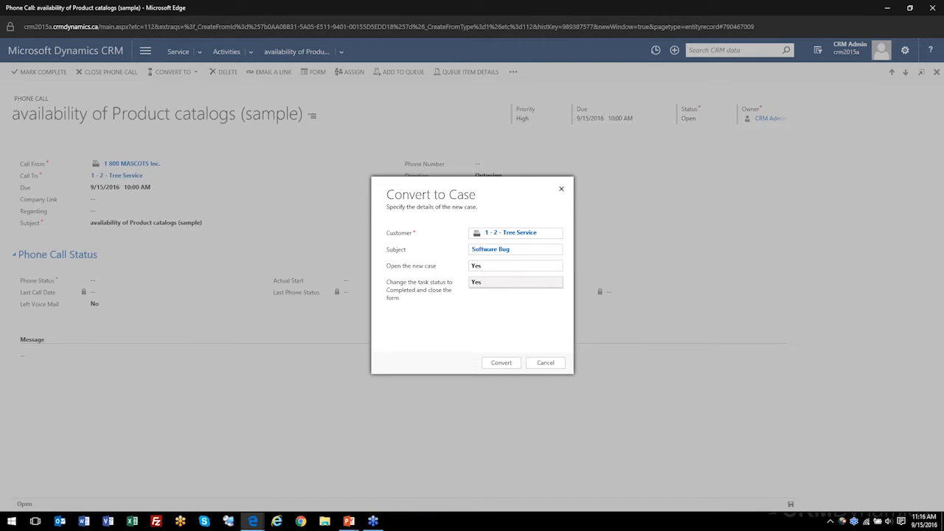
left_click(484, 287)
left_click(501, 364)
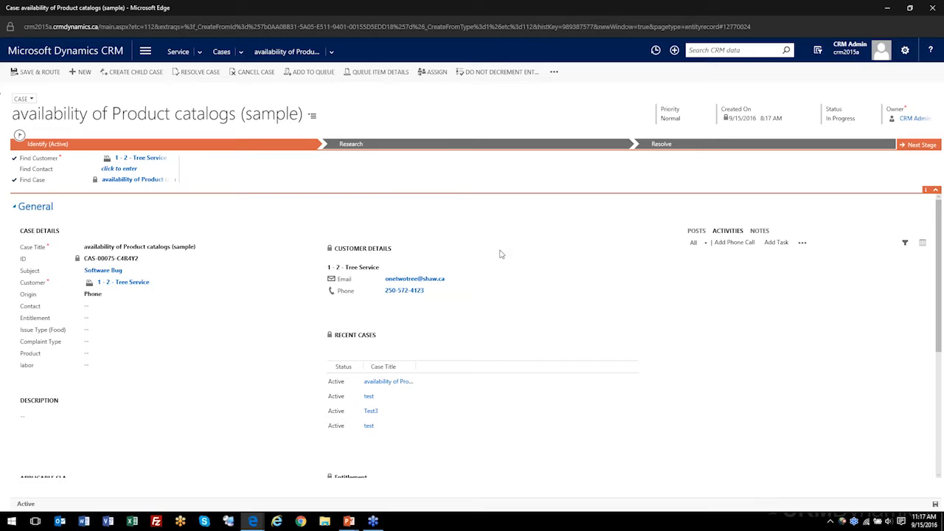
left_click(675, 52)
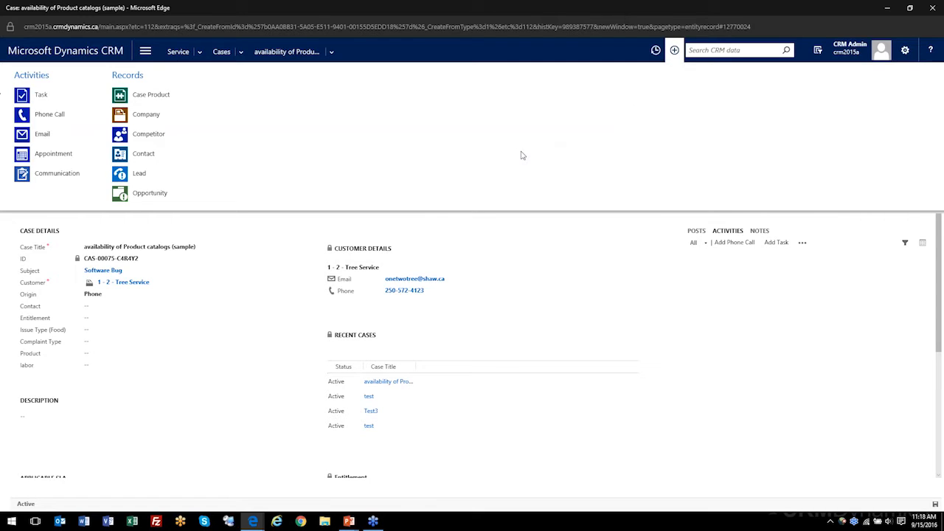
left_click(201, 226)
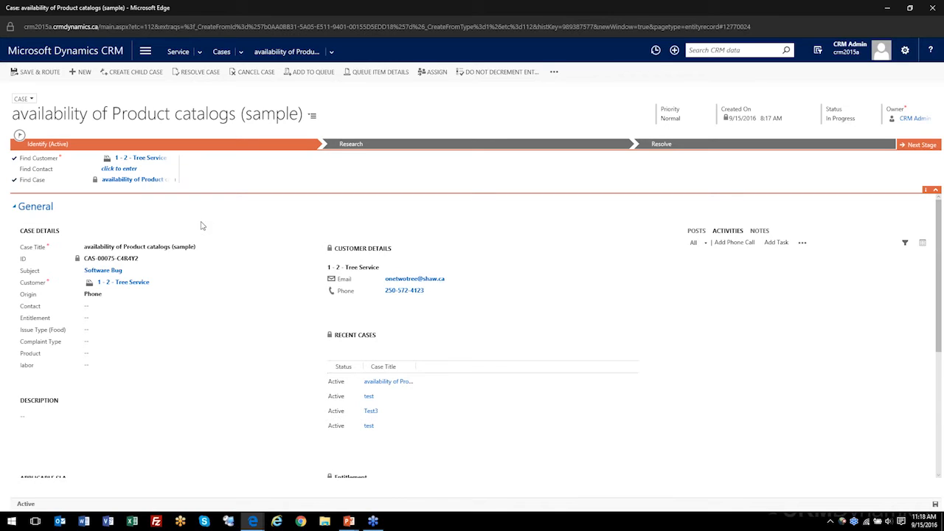
left_click(200, 53)
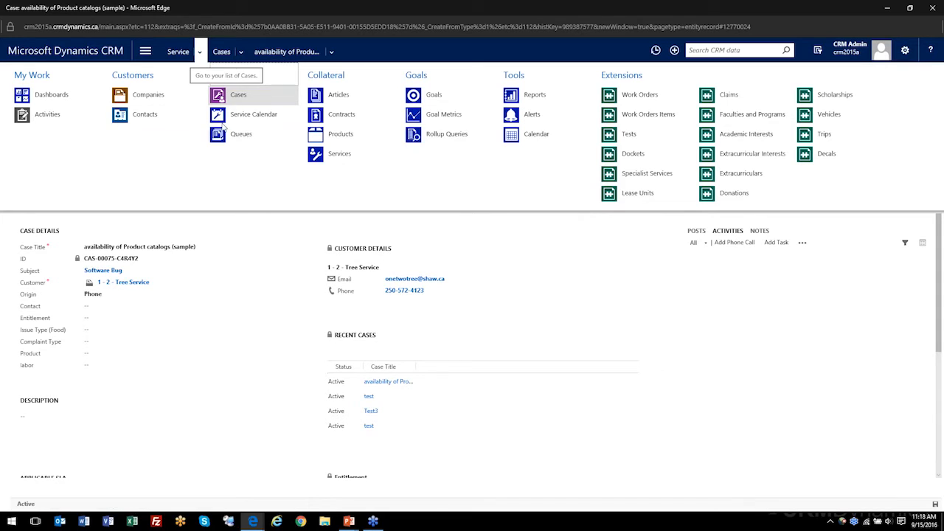
left_click(229, 228)
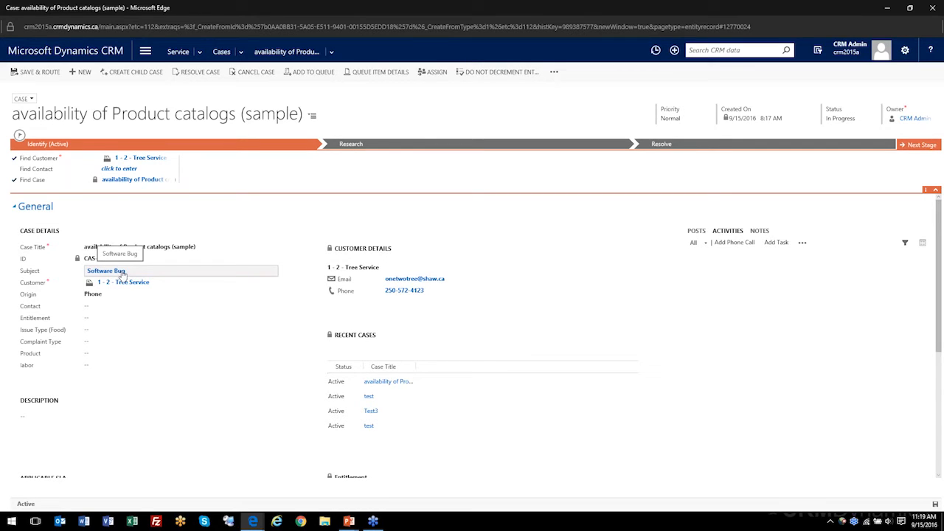
Step: Assign the "availability of Product catalogs (sample)" case to another user instead of the current one
left_click(433, 74)
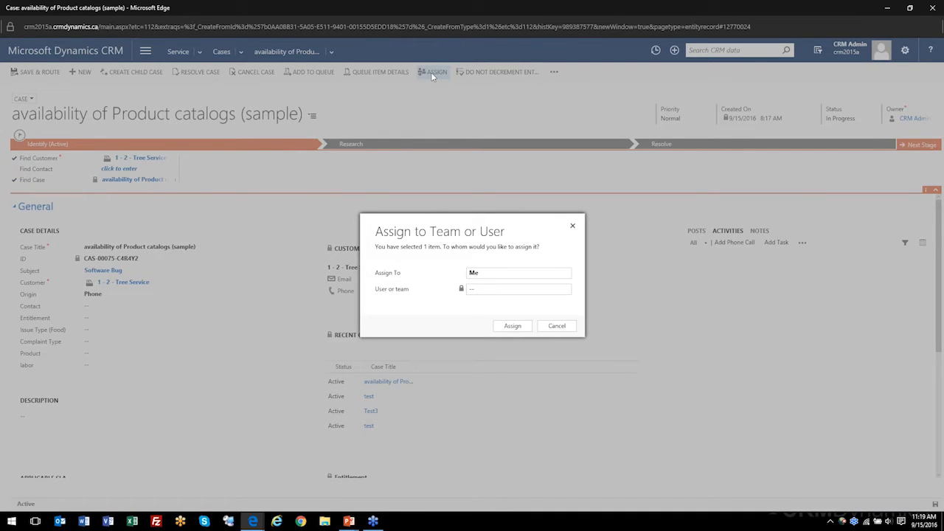
left_click(528, 273)
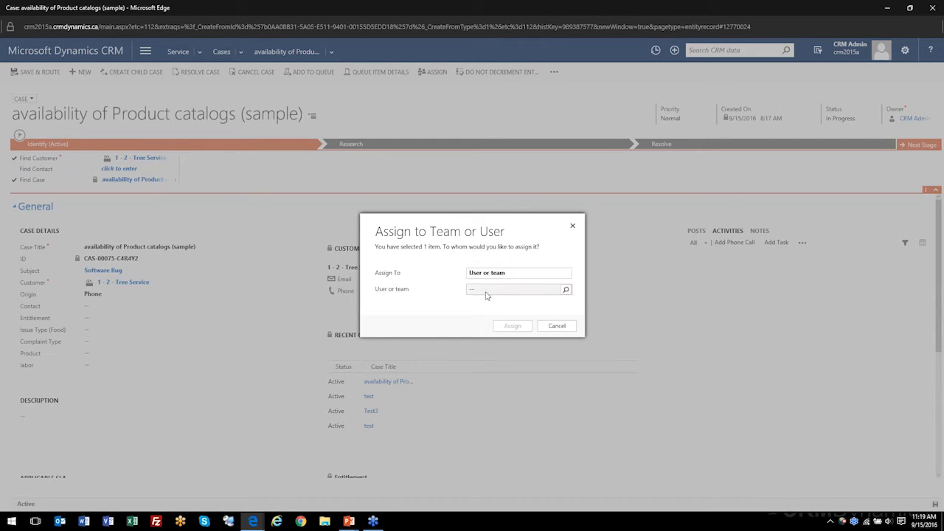
left_click(565, 290)
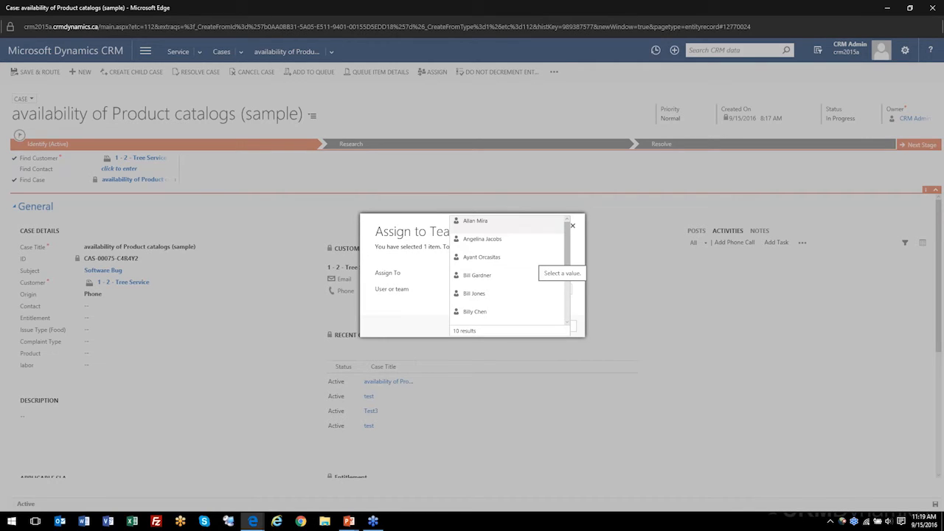
left_click(499, 240)
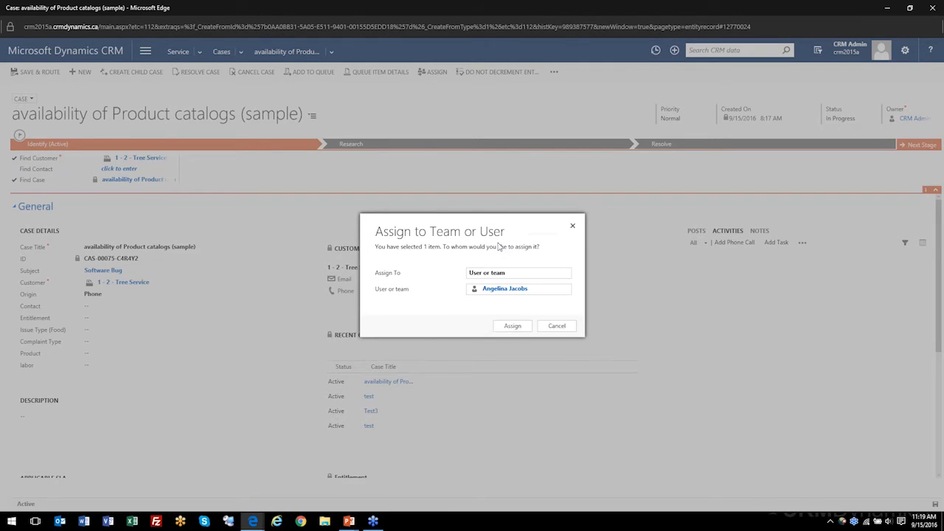
left_click(513, 326)
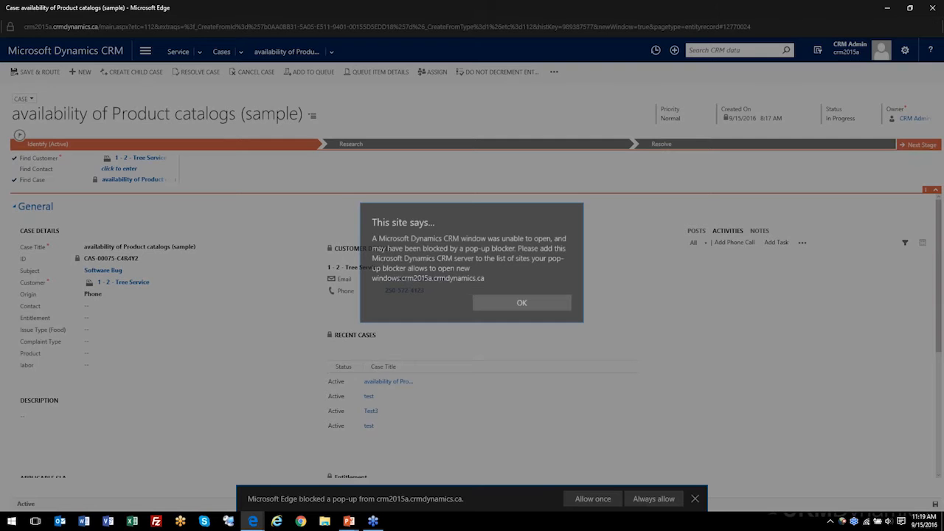
Step: Dismiss the blocked-window messages and error report, and always allow pop-ups from crm2015a.crmdynamics.ca
left_click(518, 303)
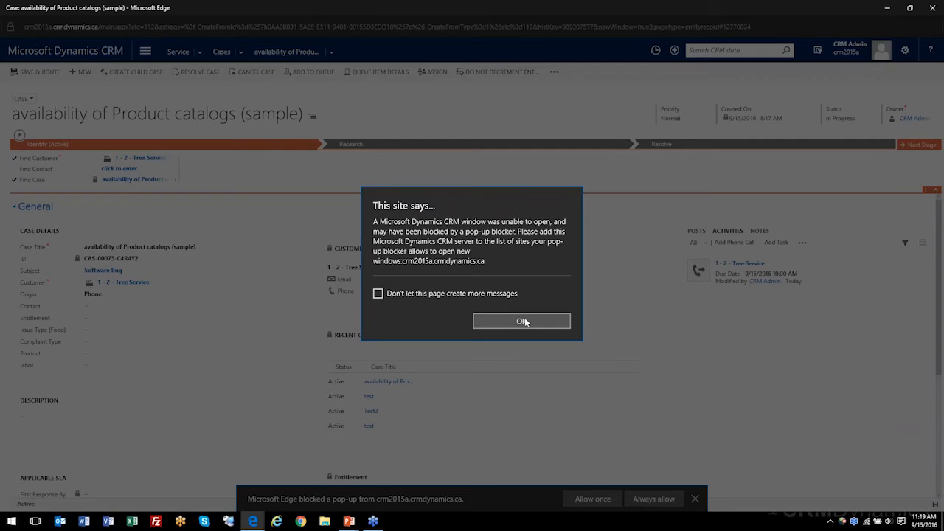
left_click(490, 295)
left_click(516, 325)
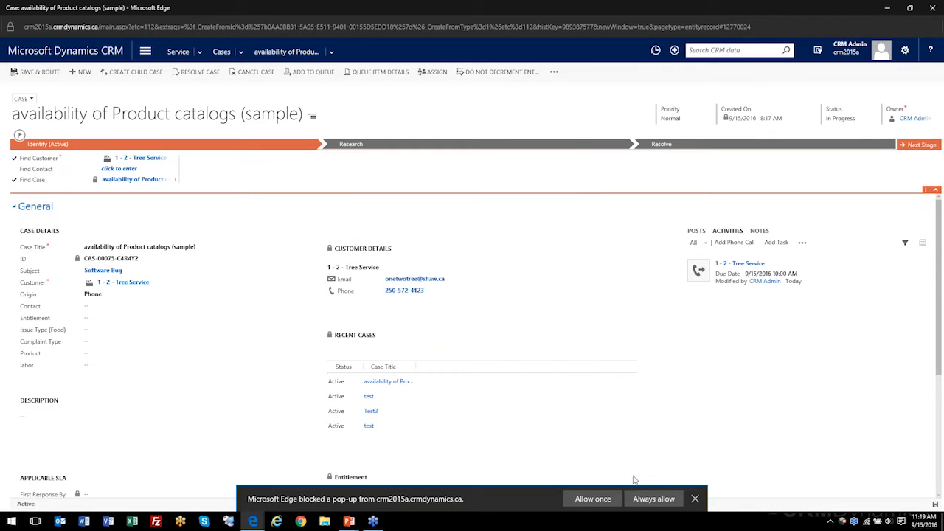
left_click(644, 504)
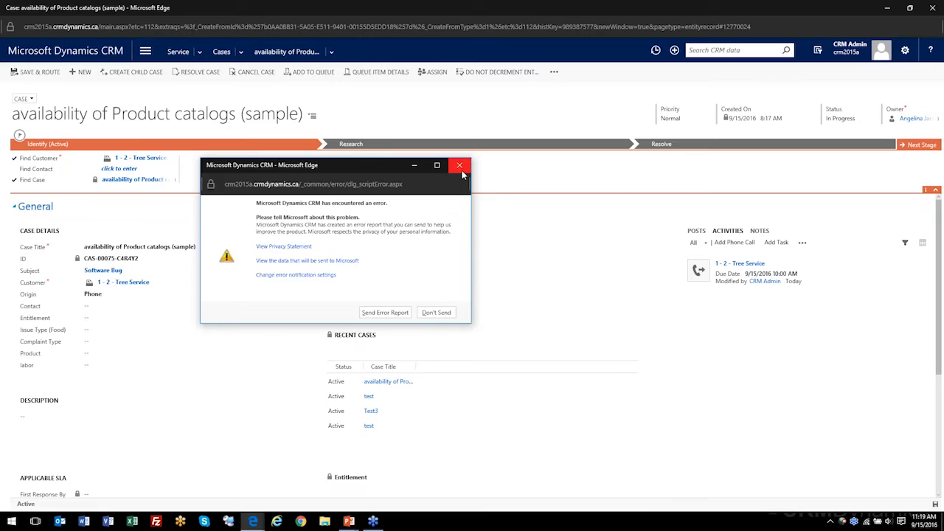
left_click(459, 165)
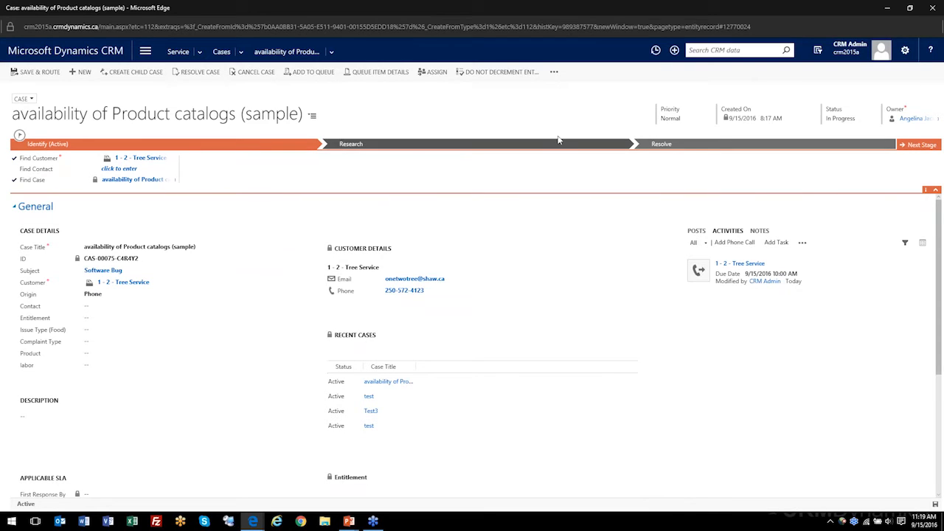
Step: Close the case window and list the Active Cases sorted by creation date, newest first
left_click(931, 8)
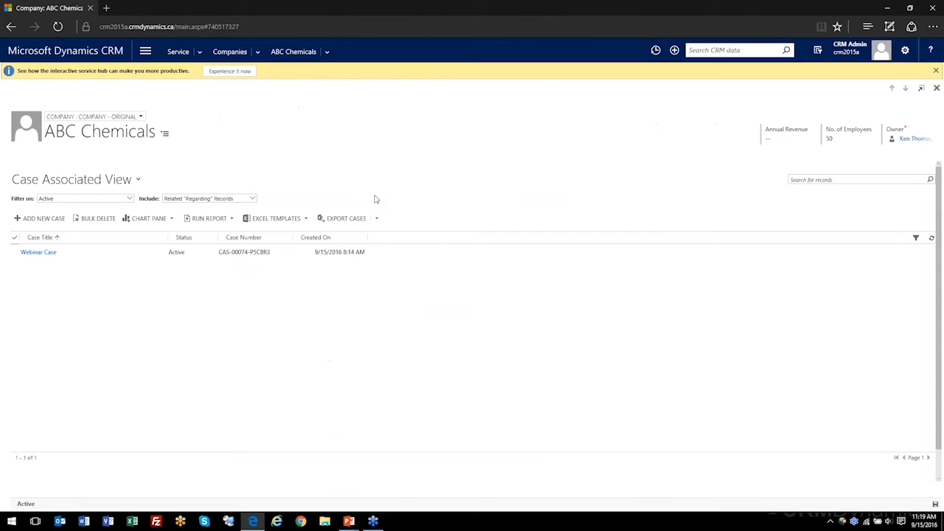
left_click(199, 52)
left_click(239, 95)
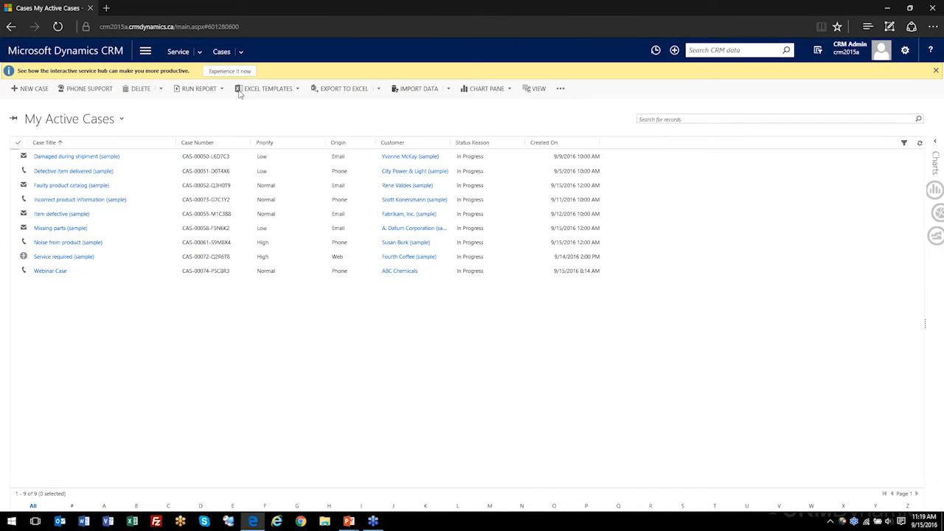
left_click(113, 260)
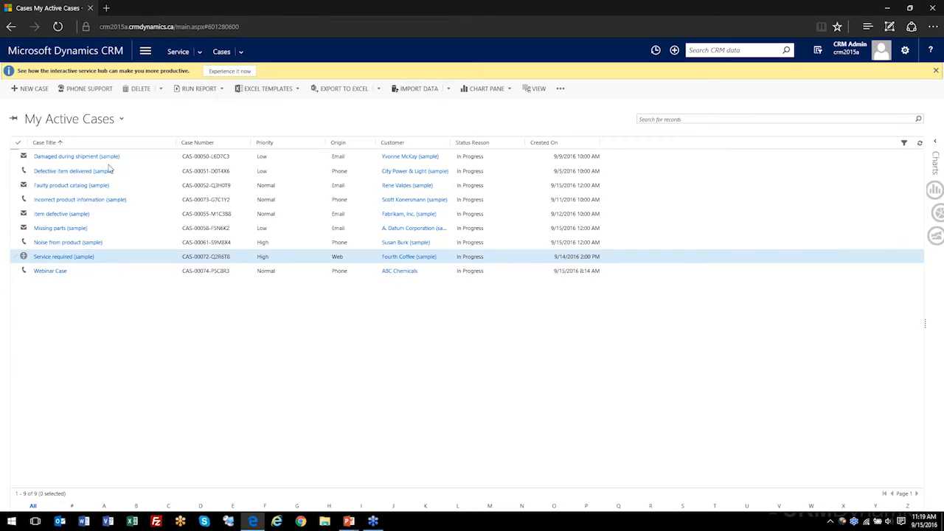
left_click(105, 123)
left_click(41, 145)
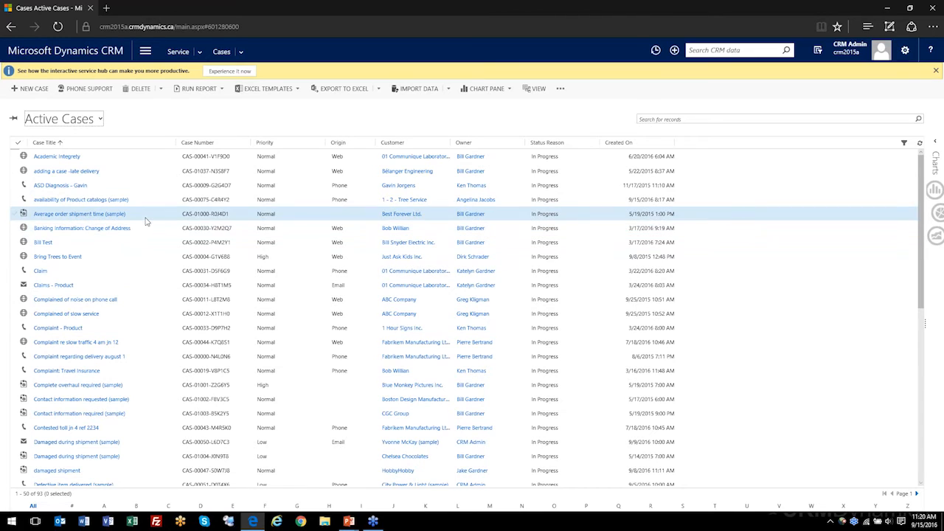
left_click(618, 145)
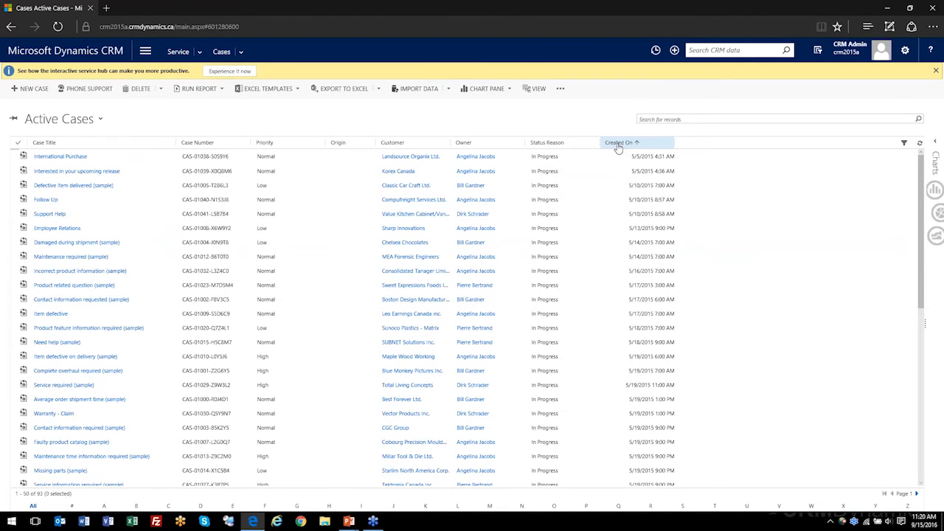
left_click(618, 146)
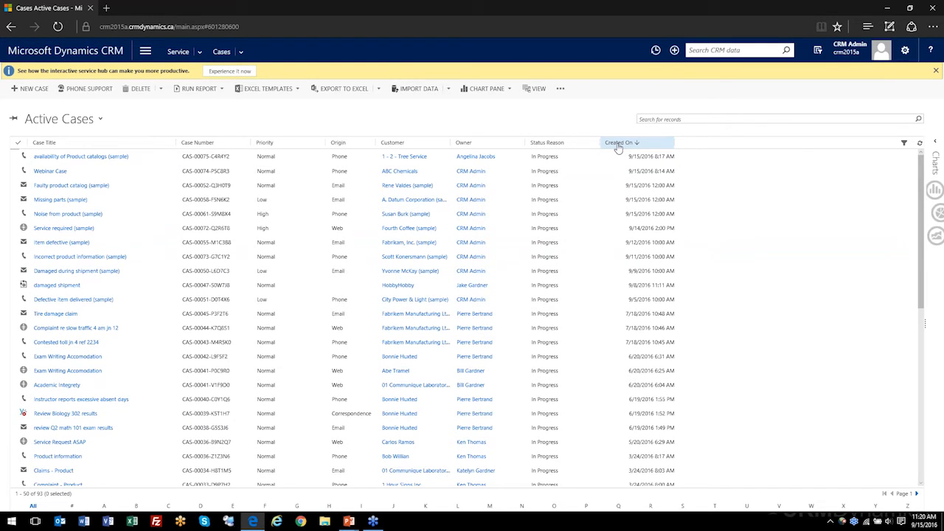
Step: Add the "availability of Product catalogs (sample)" case to the Email Billing Inquiries queue
left_click(150, 160)
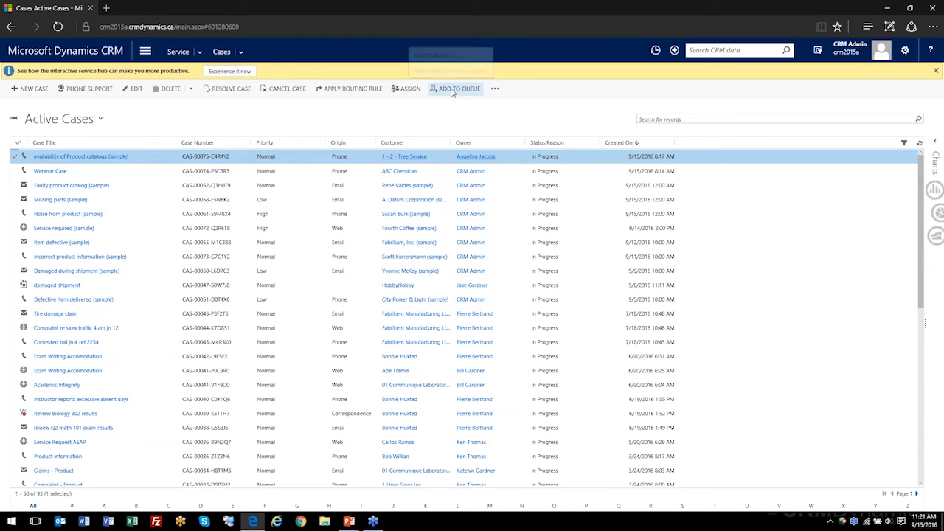
left_click(452, 89)
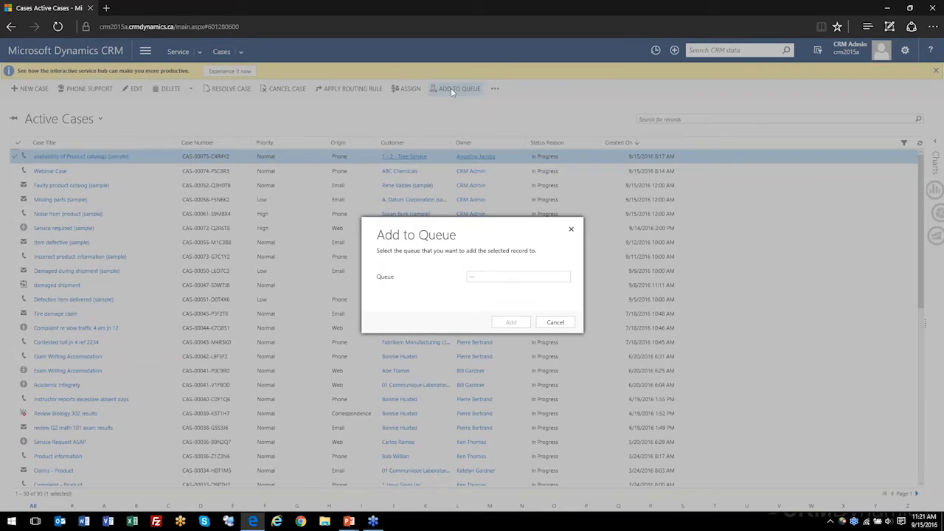
left_click(545, 277)
left_click(565, 276)
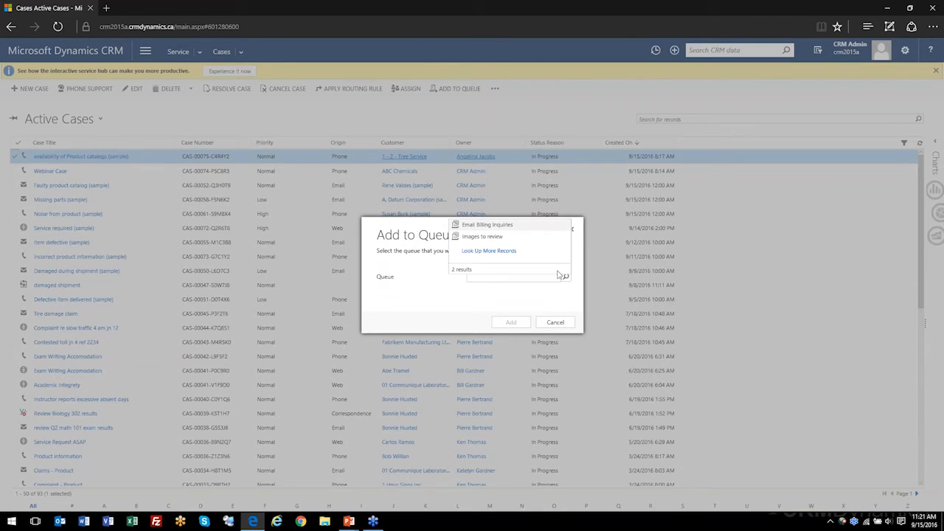
left_click(495, 225)
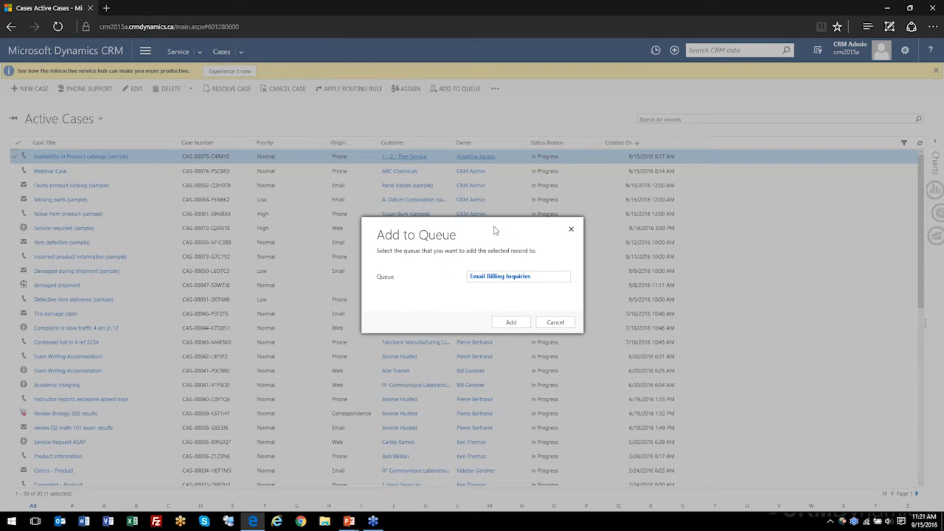
left_click(511, 323)
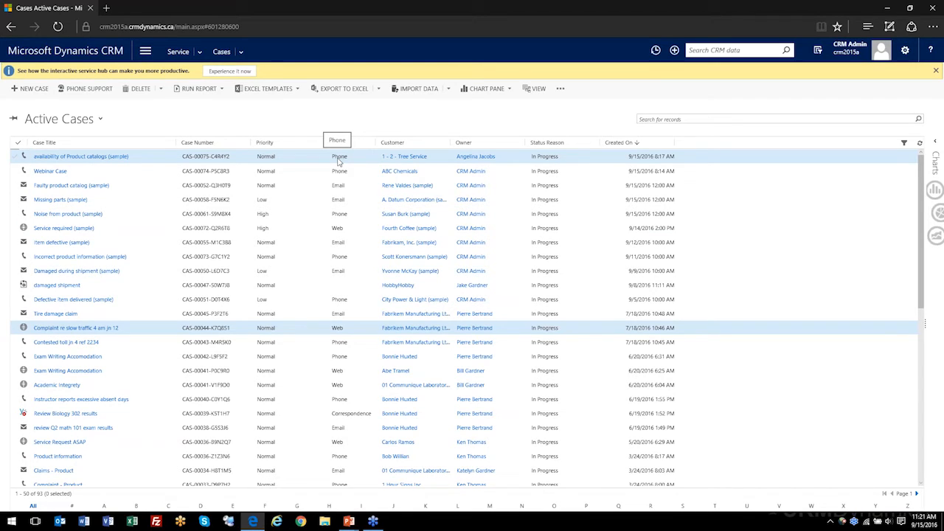
Step: Pick the "availability of Product catalogs (sample)" case from Queues to work on, without removing it from the queue
left_click(199, 53)
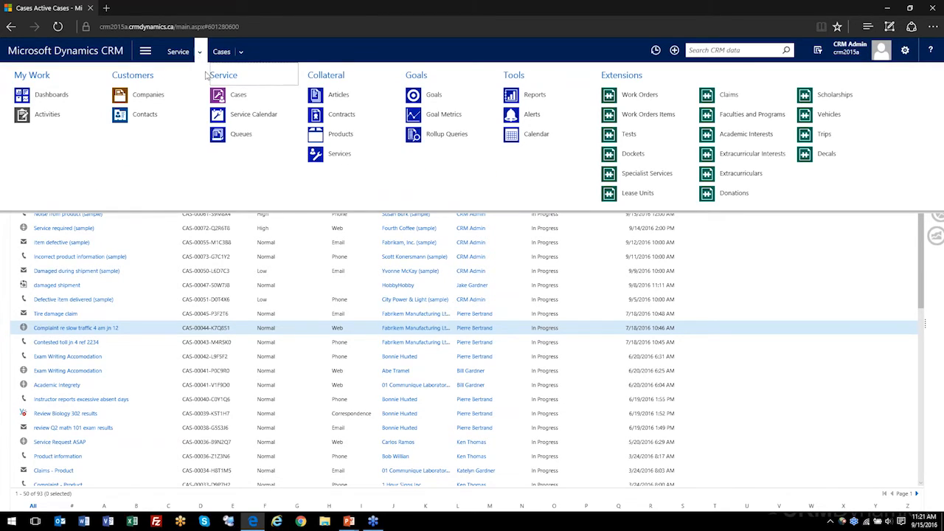
left_click(232, 138)
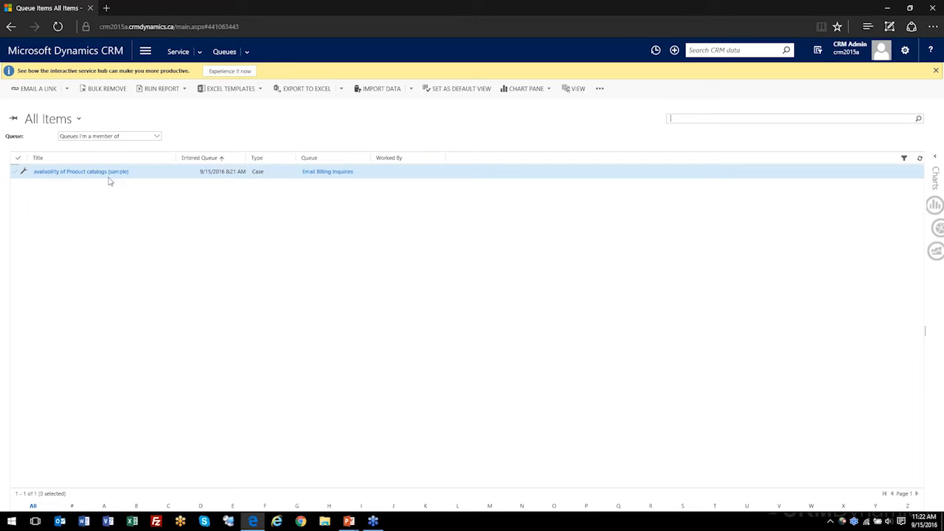
left_click(152, 176)
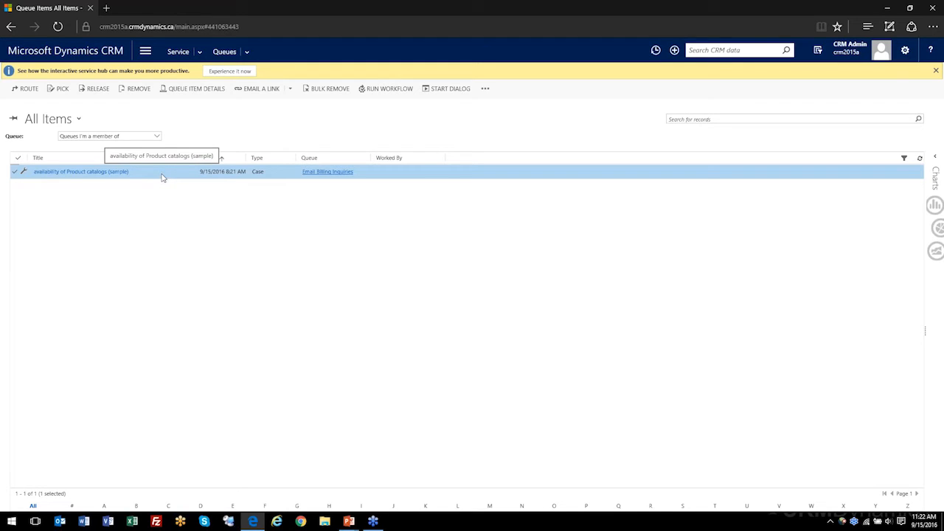
left_click(64, 93)
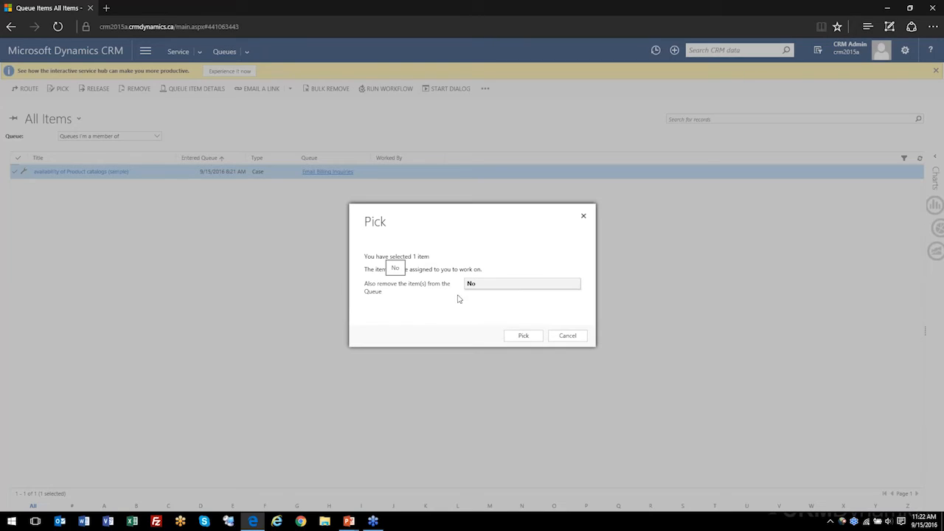
left_click(525, 338)
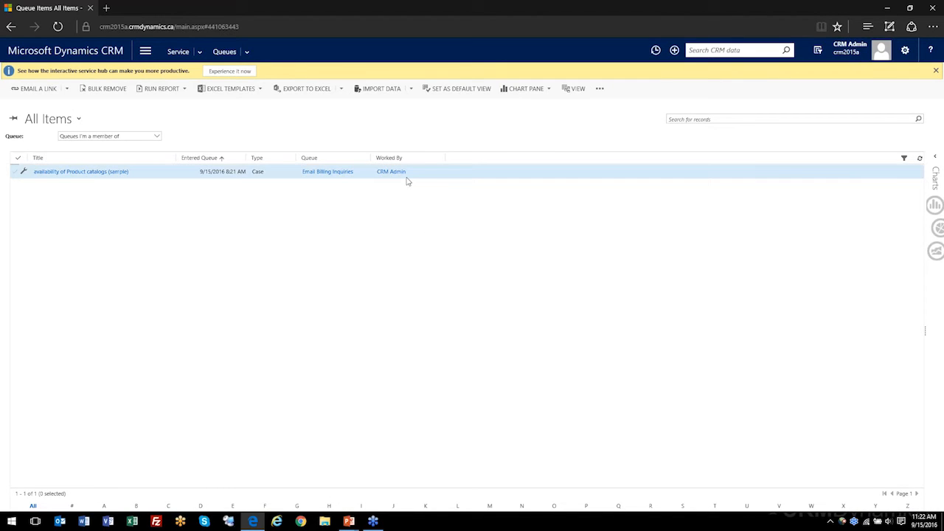
Step: Release the "availability of Product catalogs (sample)" queue item from the user working on it
left_click(434, 179)
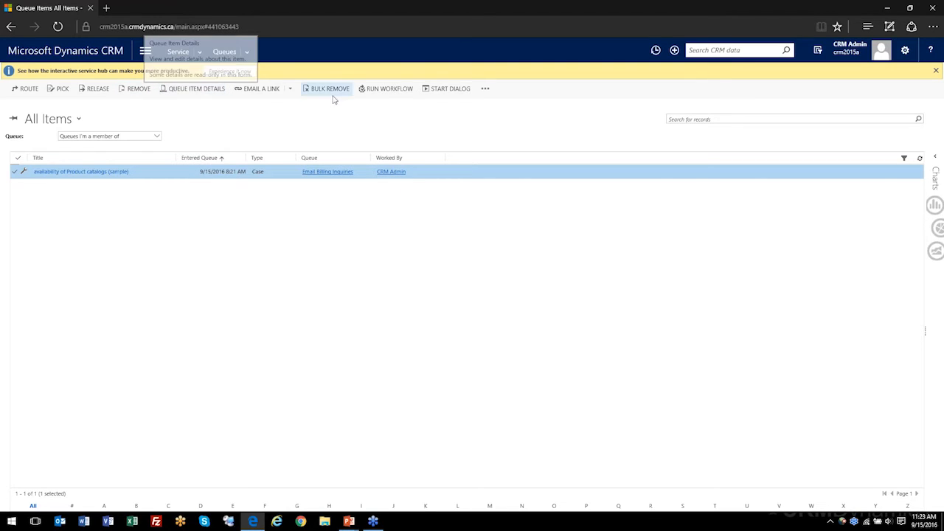
left_click(94, 89)
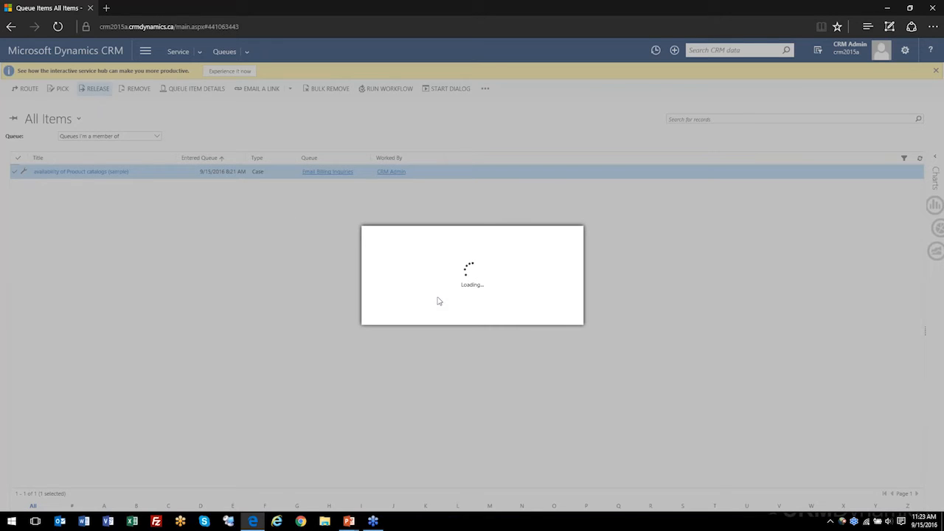
left_click(502, 314)
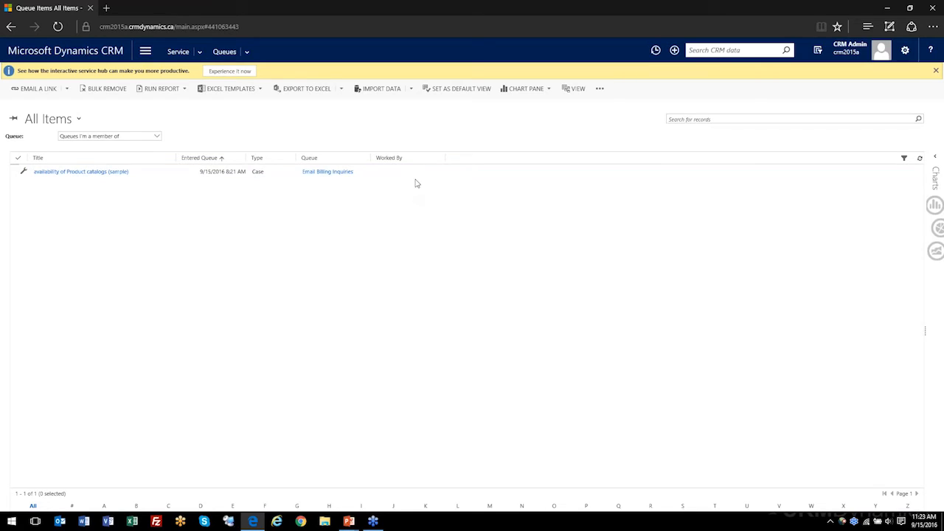
Step: Remove the "availability of Product catalogs (sample)" case from the Email Billing Inquiries queue
left_click(413, 179)
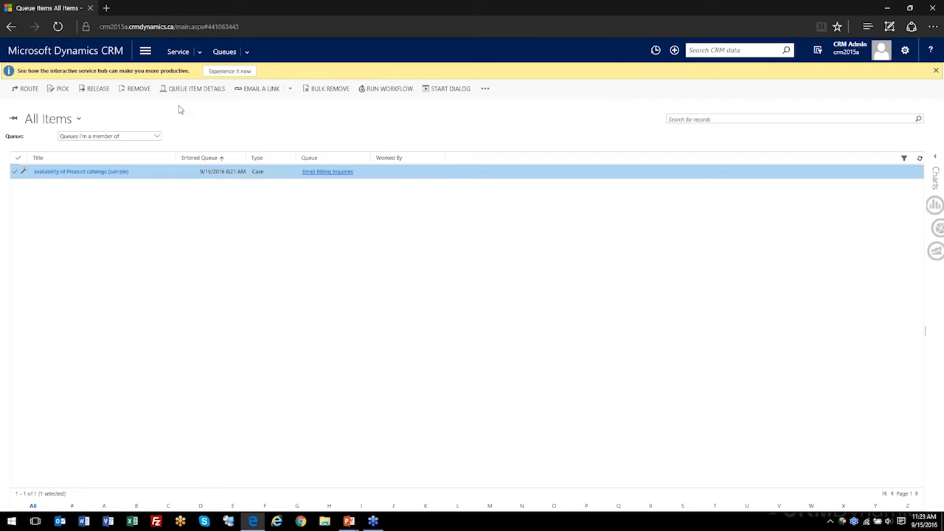
left_click(133, 89)
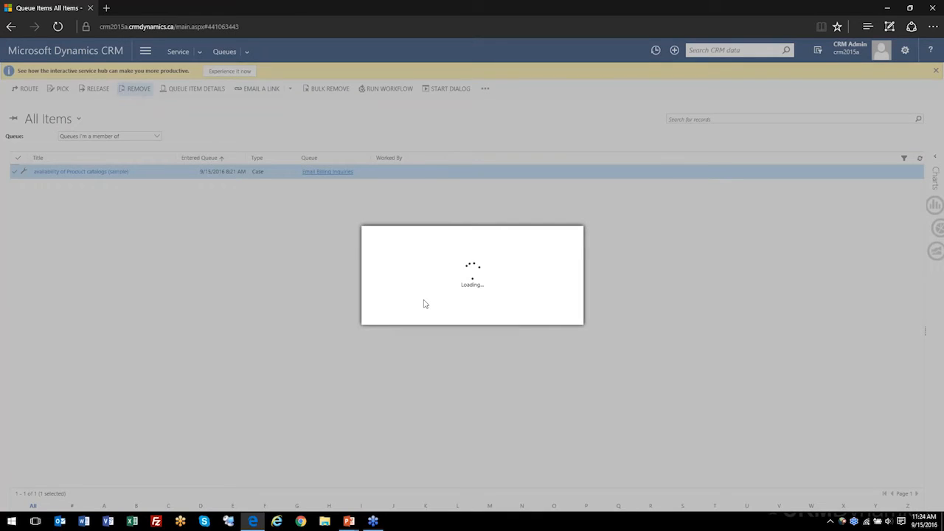
left_click(503, 315)
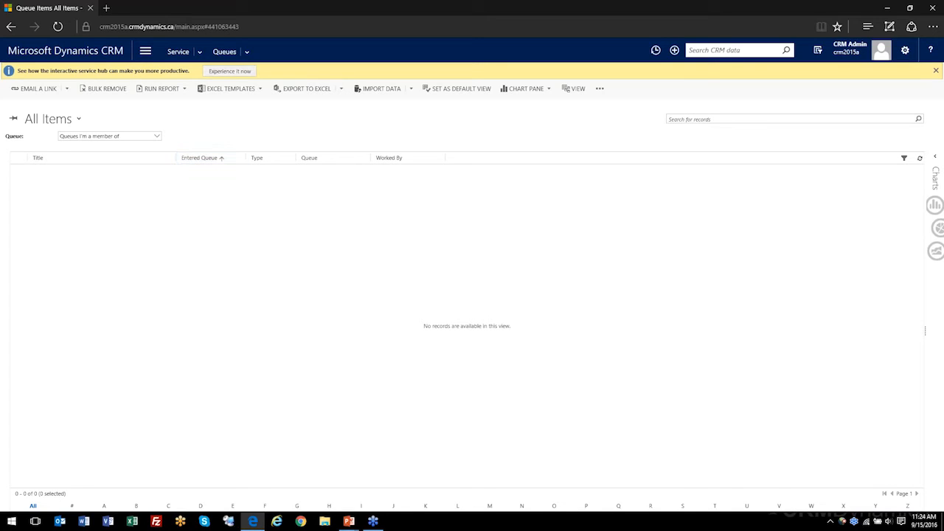
Step: Return to the active cases, sort them by newest creation date and open "availability of Product catalogs (sample)"
left_click(199, 53)
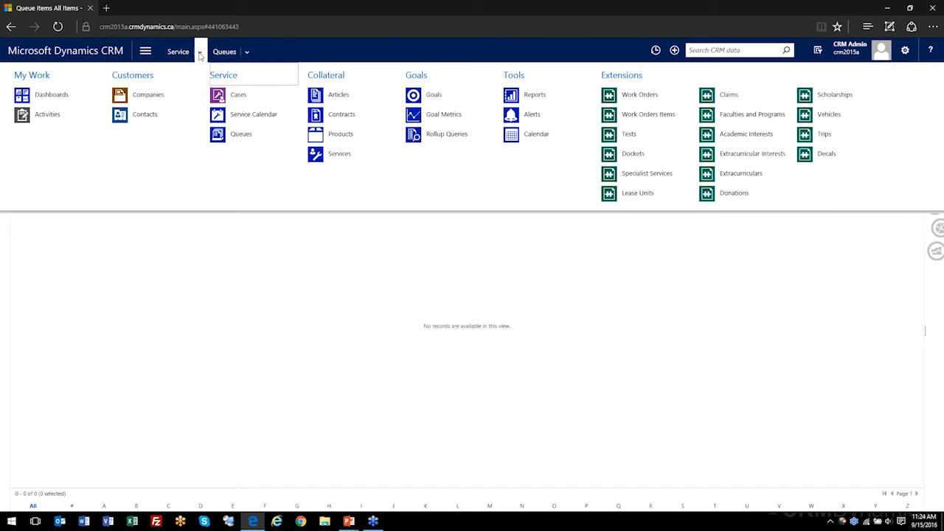
left_click(232, 96)
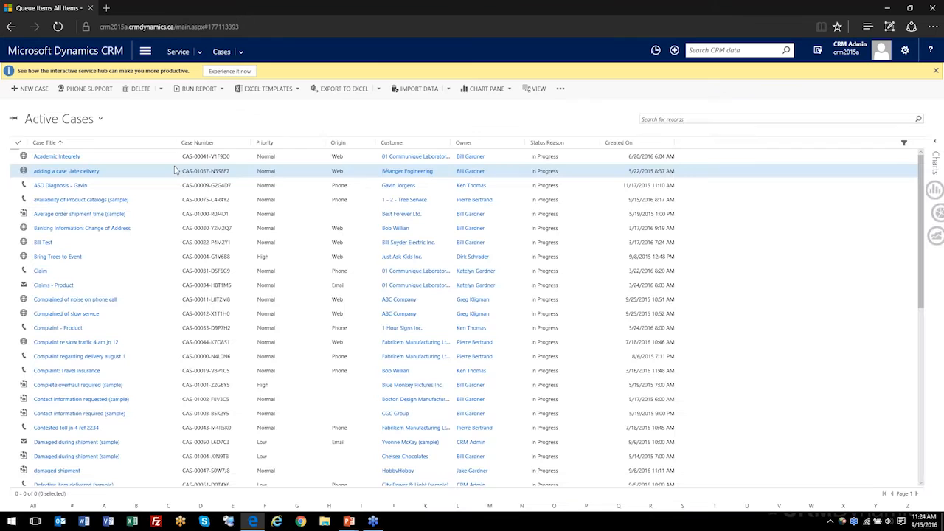
left_click(623, 142)
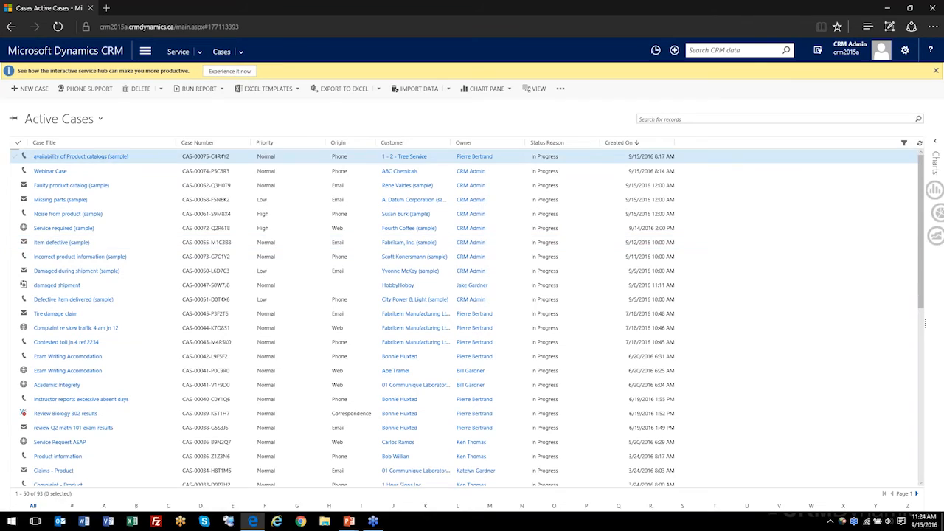
left_click(81, 156)
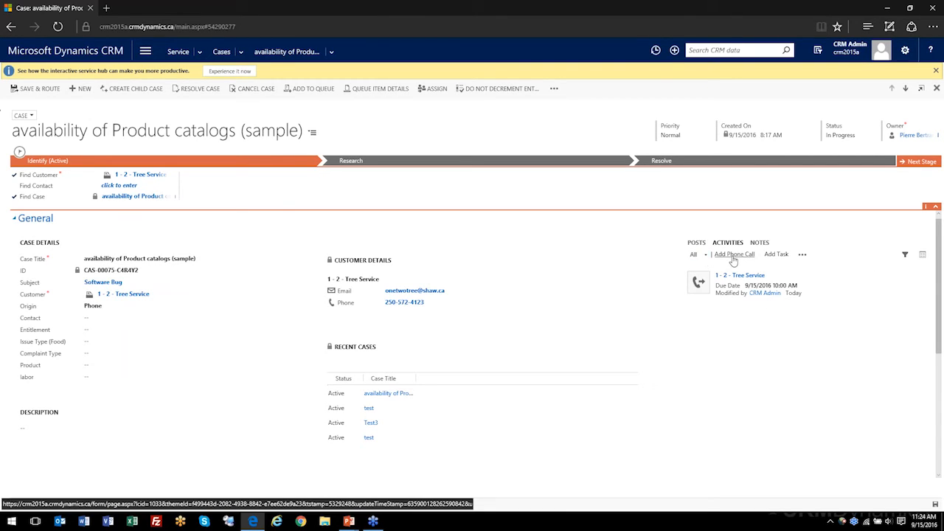
Step: Log an outgoing phone call activity on the case with the description "Called and left VM", marked as left voice mail
left_click(733, 257)
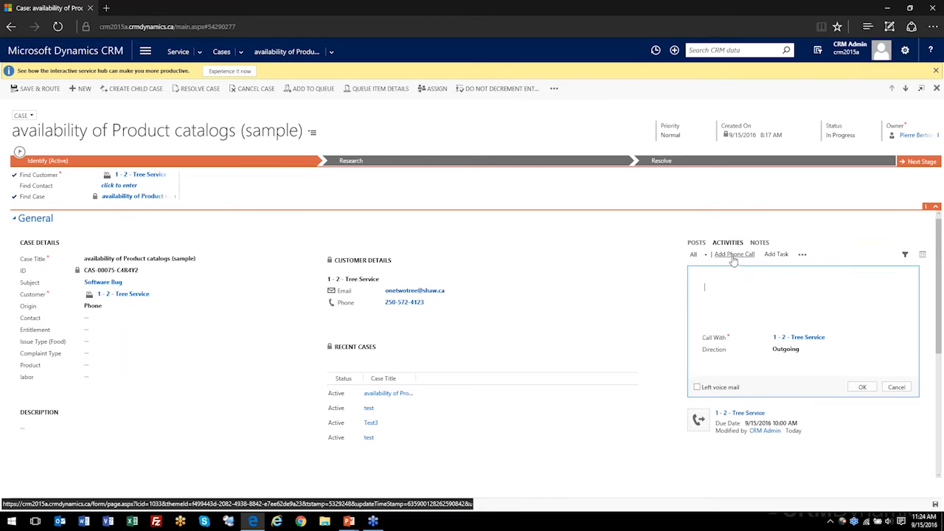
left_click(723, 294)
type("Called and l")
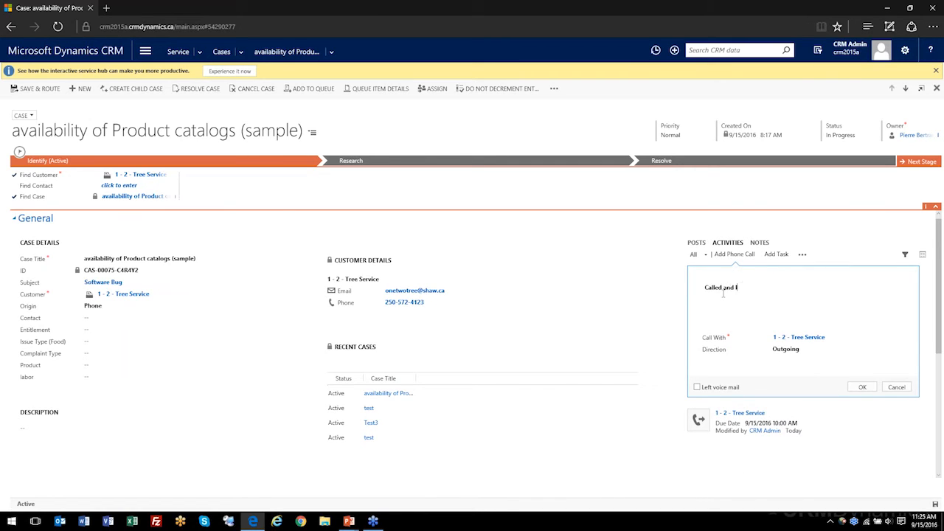
type("eft VM")
left_click(697, 387)
left_click(859, 388)
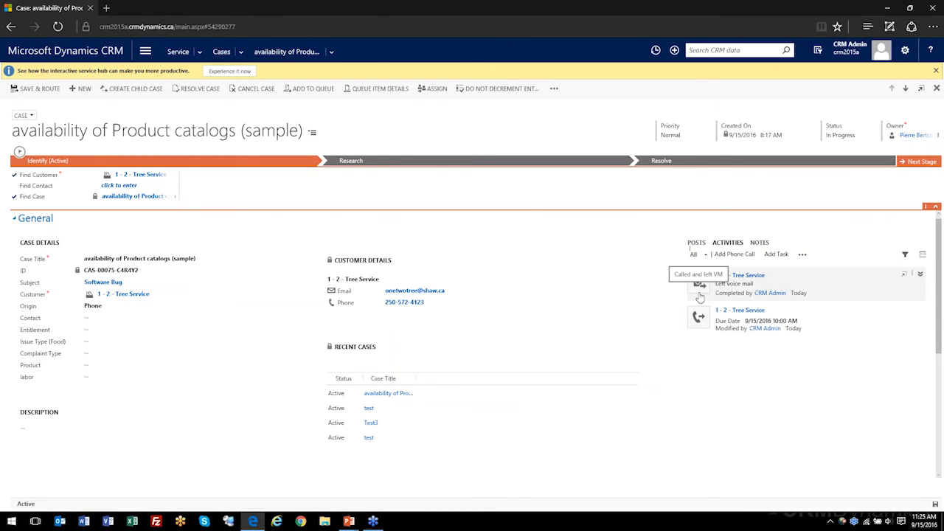
Step: Advance the case's process from the Identify stage to the Research stage
left_click(81, 433)
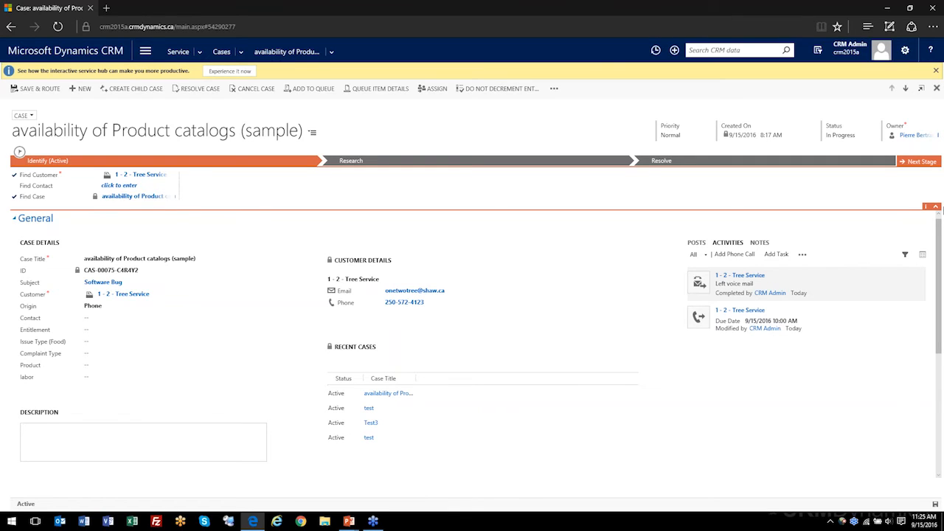
left_click(912, 164)
left_click(912, 164)
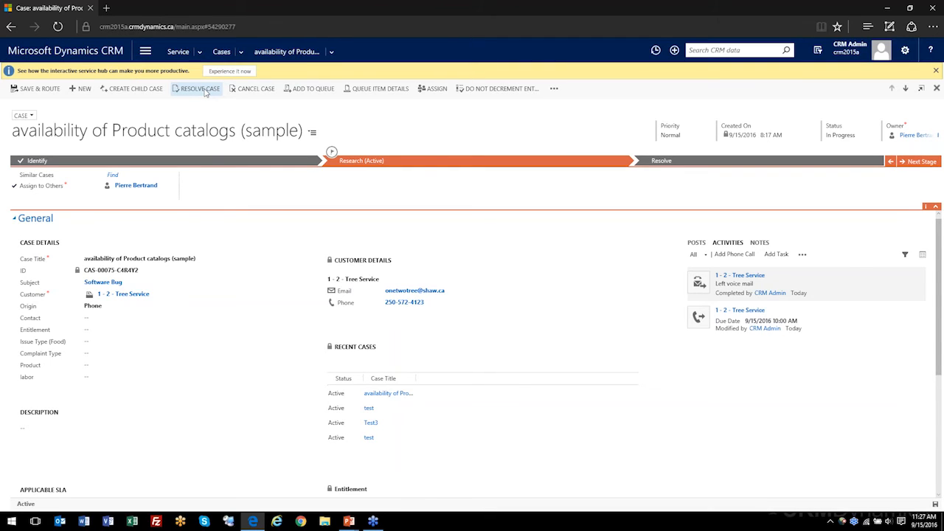
Step: Start resolving the case, accepting cancellation of its open activities, with resolution type Problem Solved and resolution "Fixed accounting error"
left_click(200, 89)
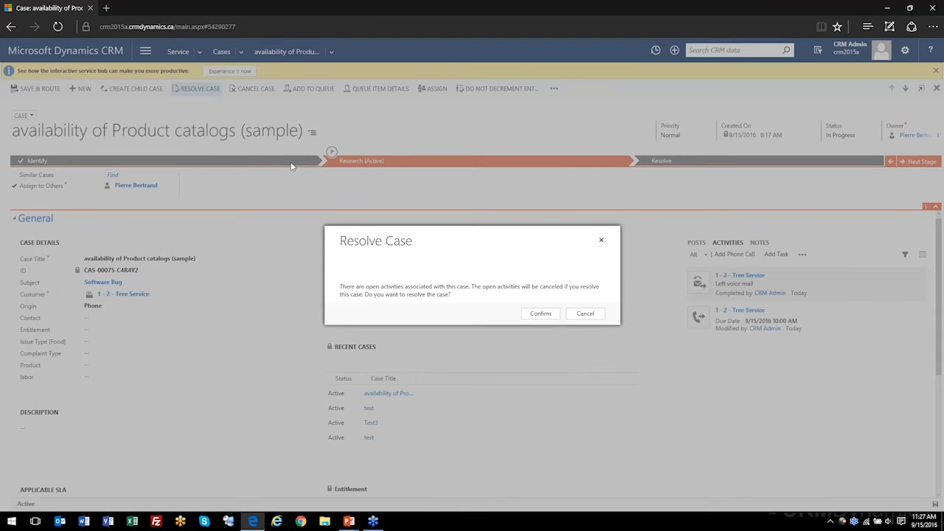
left_click(540, 314)
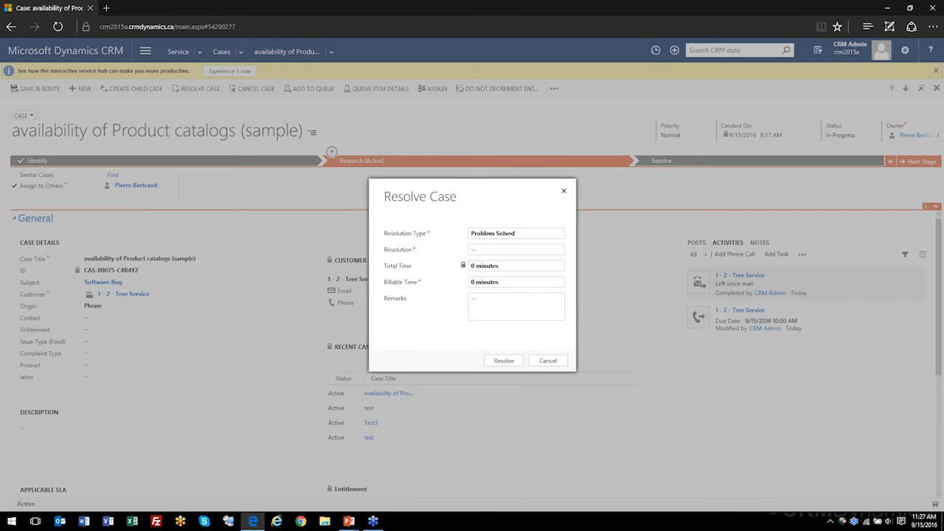
left_click(538, 237)
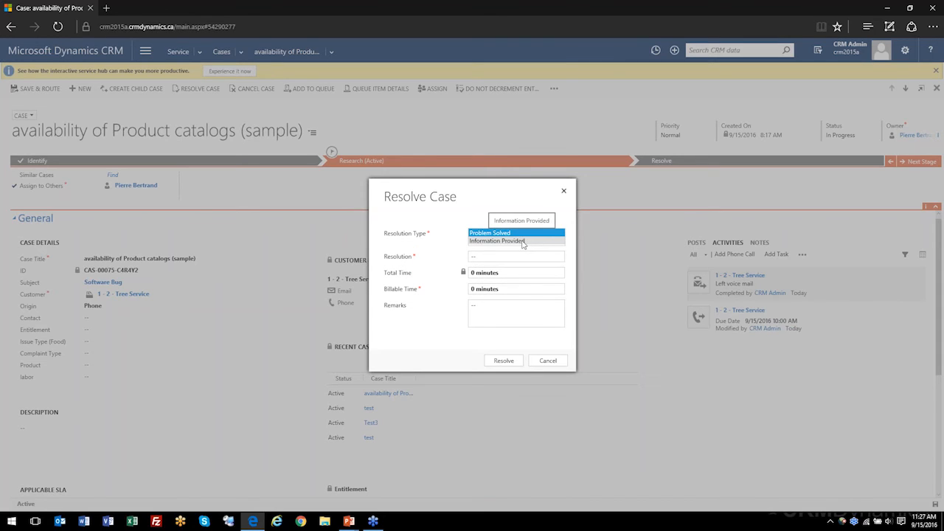
left_click(509, 234)
left_click(508, 234)
left_click(487, 233)
key("Tab")
type("Fixed accounting error")
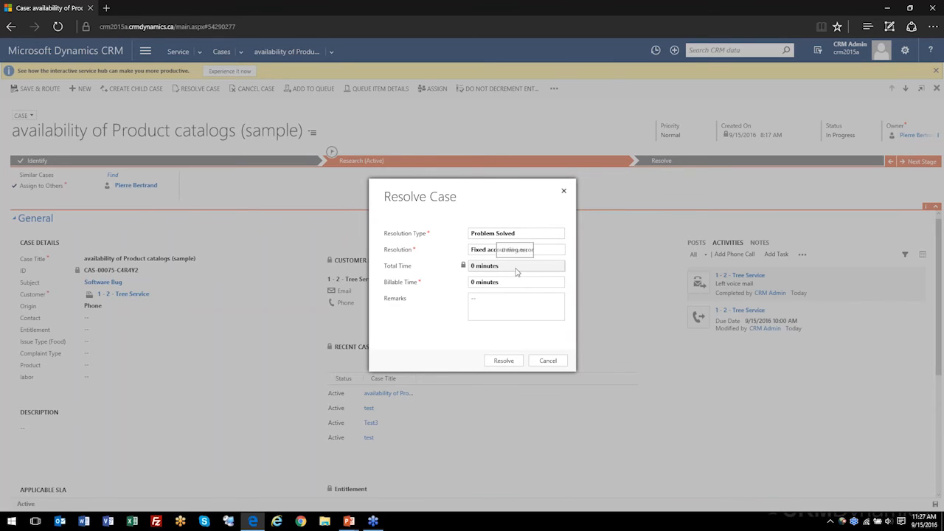
Step: Set the billable time to 30 minutes, add the remark "Data entry issue, resolved." and resolve the case
left_click(500, 285)
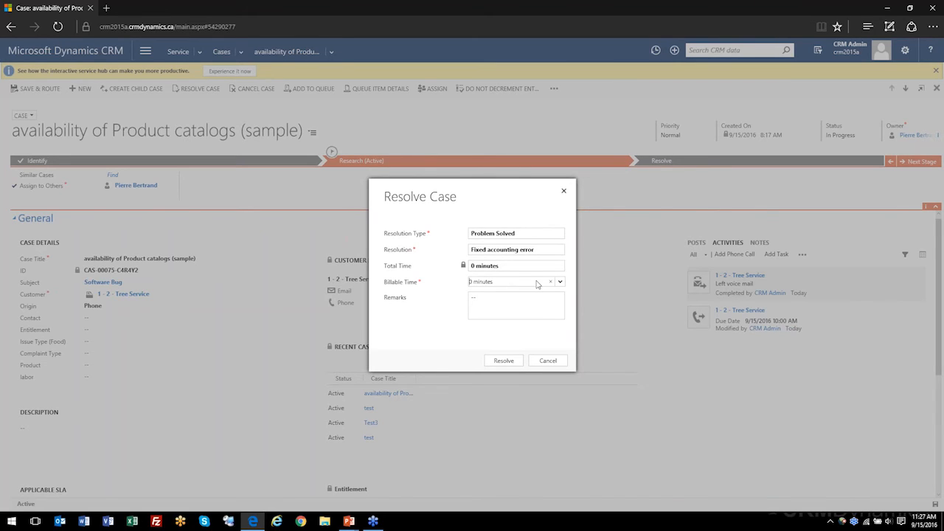
left_click(560, 284)
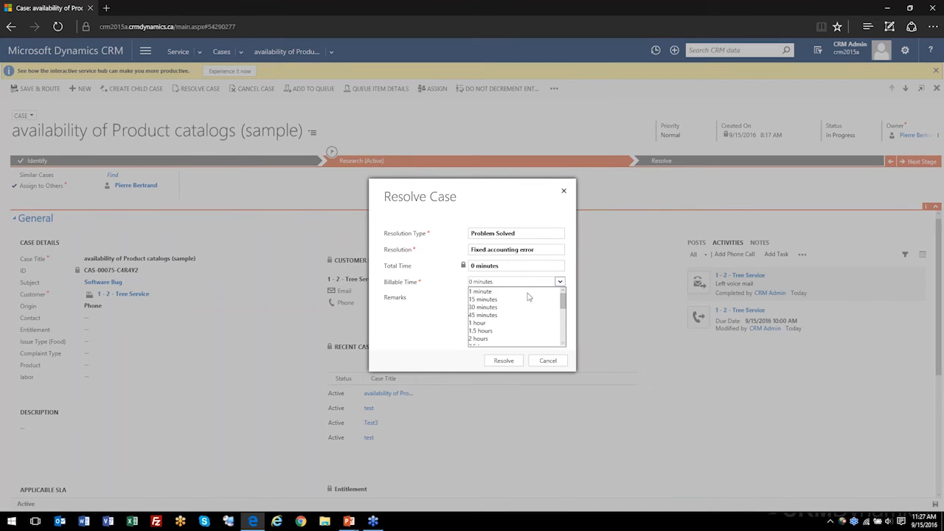
left_click(494, 312)
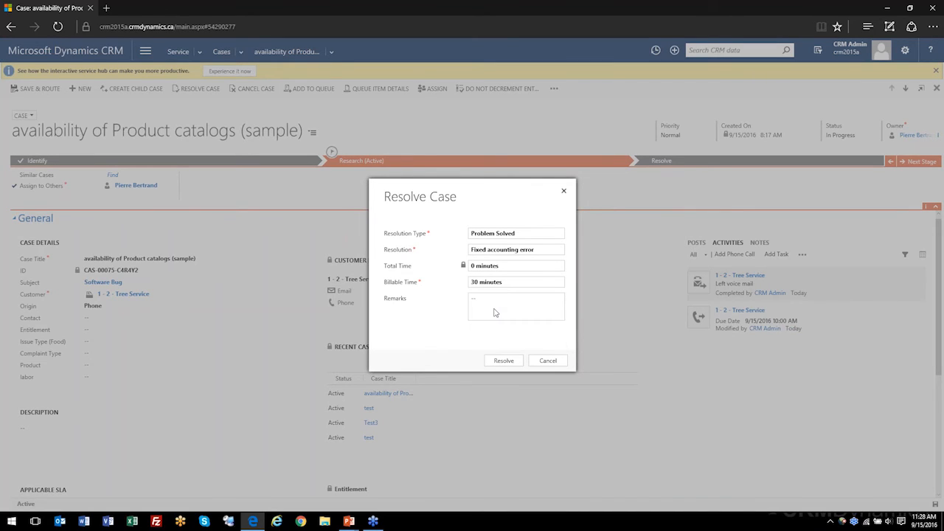
left_click(494, 312)
type("Data en")
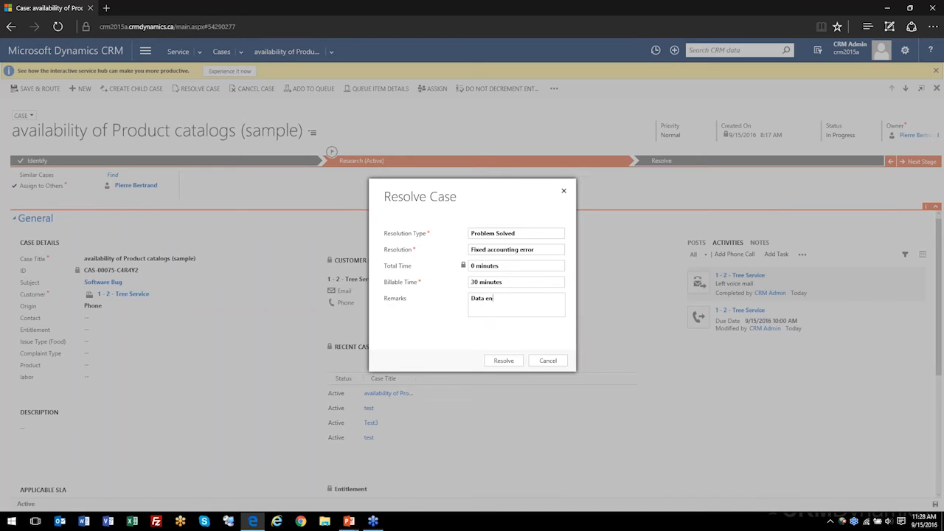
type("try issue, resolved.")
left_click(503, 361)
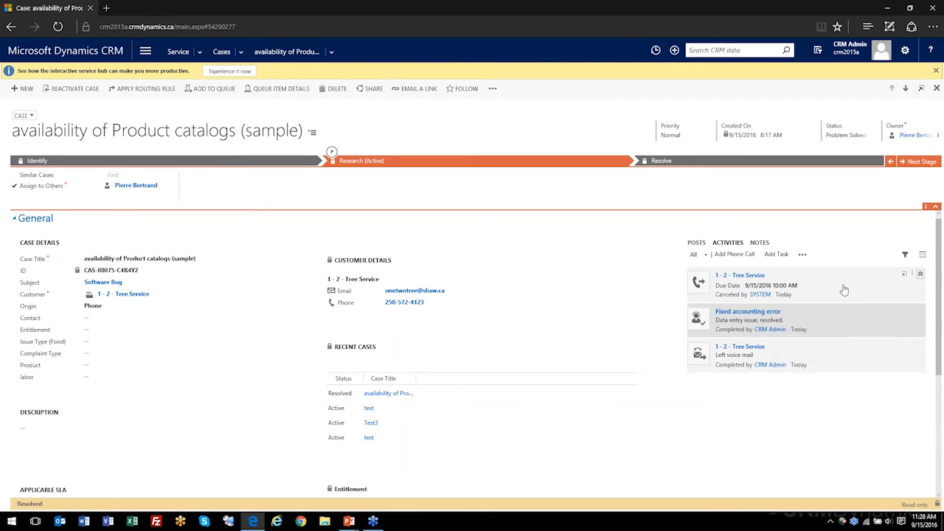
Step: Review the resolved case's activities and details, and reactivate the case
left_click(839, 324)
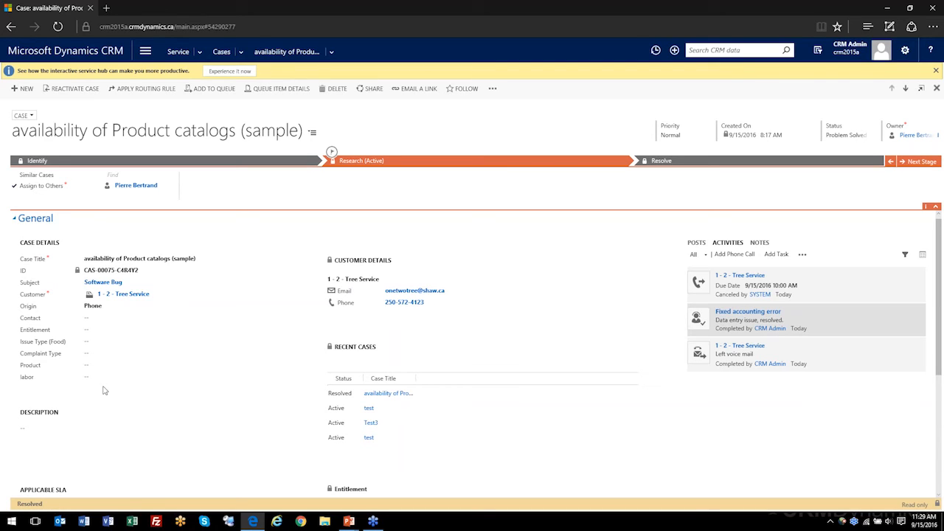
scroll(93, 329, "down", 2)
scroll(94, 328, "up", 2)
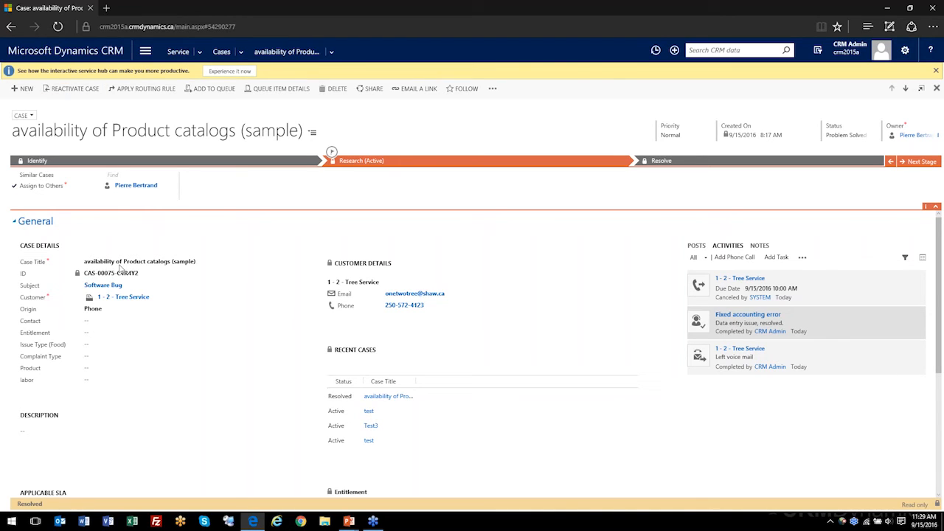
left_click(72, 89)
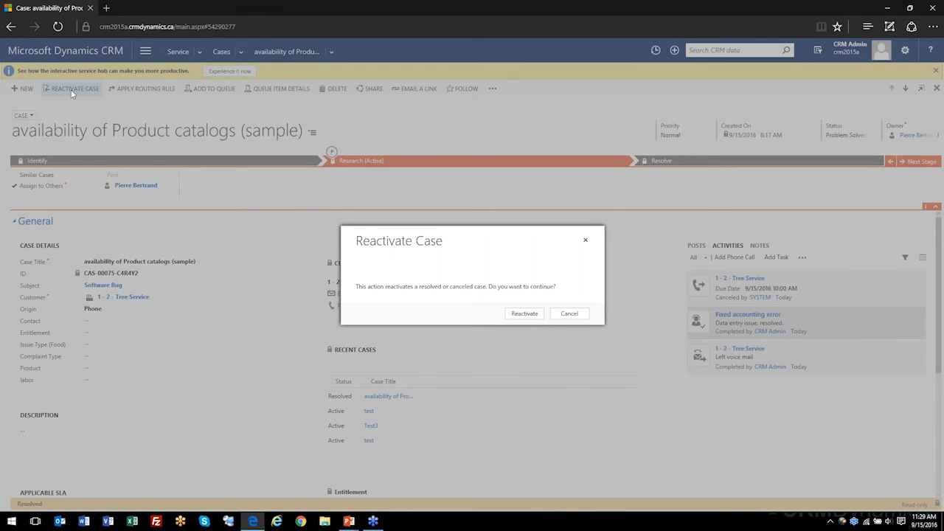
left_click(524, 313)
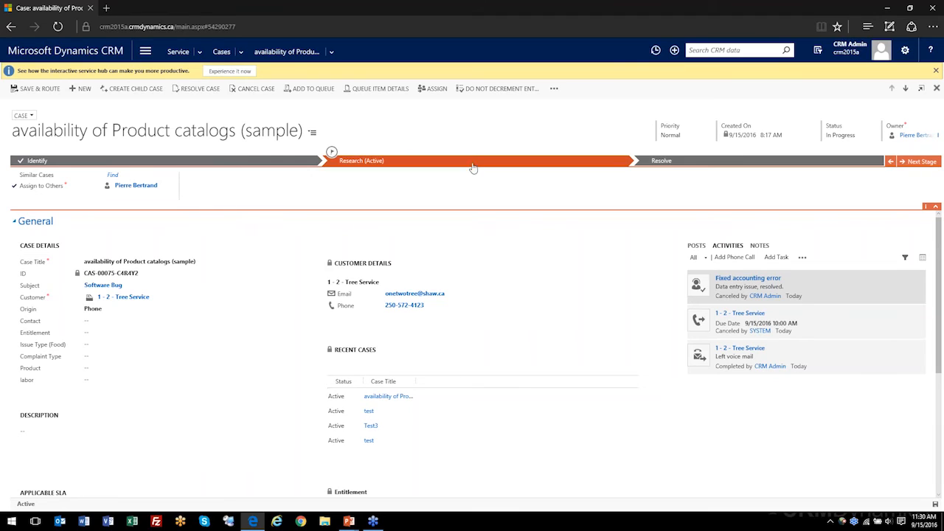
Step: Advance the case to the Resolve stage and start marking it resolved as Problem Solved with the resolution "Accounting error"
left_click(919, 164)
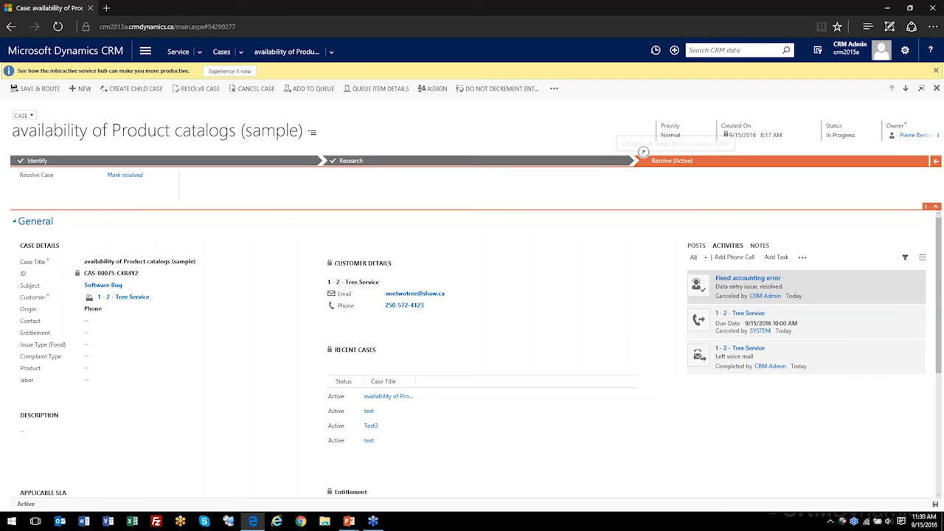
left_click(118, 176)
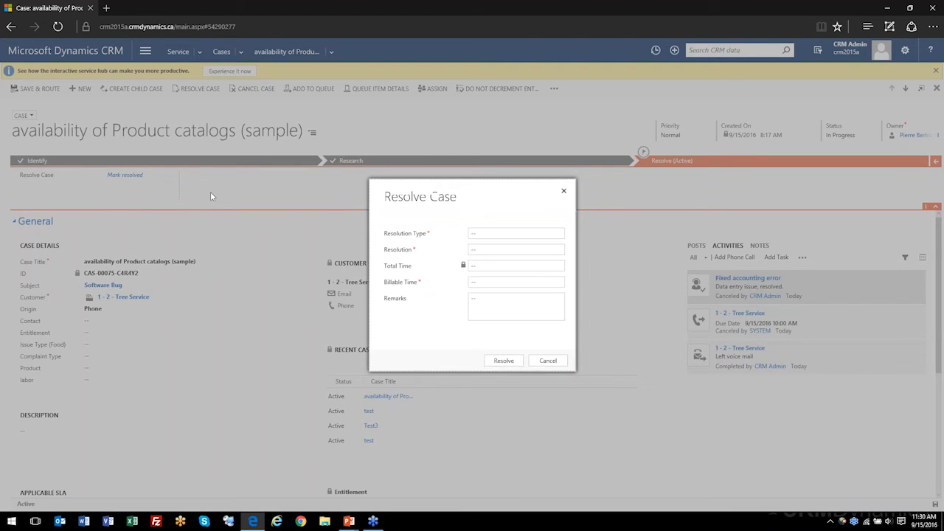
left_click(515, 233)
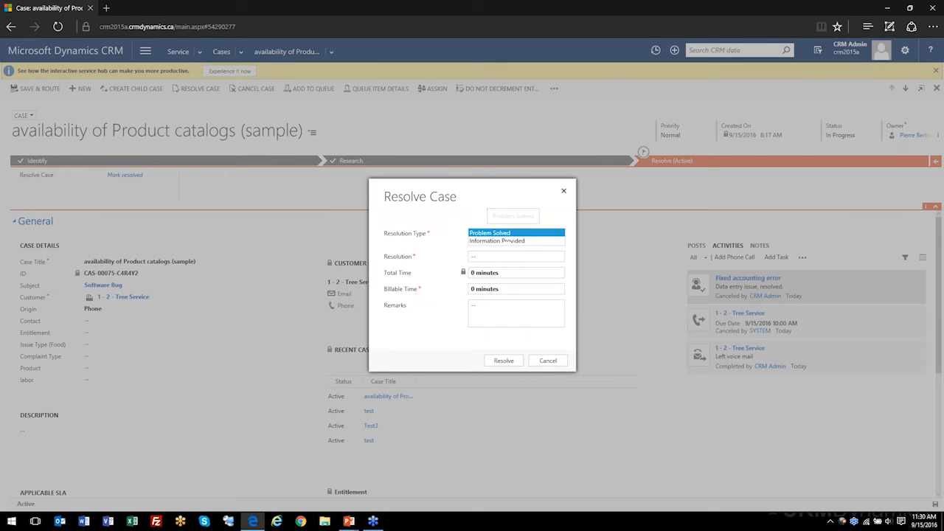
left_click(501, 233)
left_click(490, 251)
type("A")
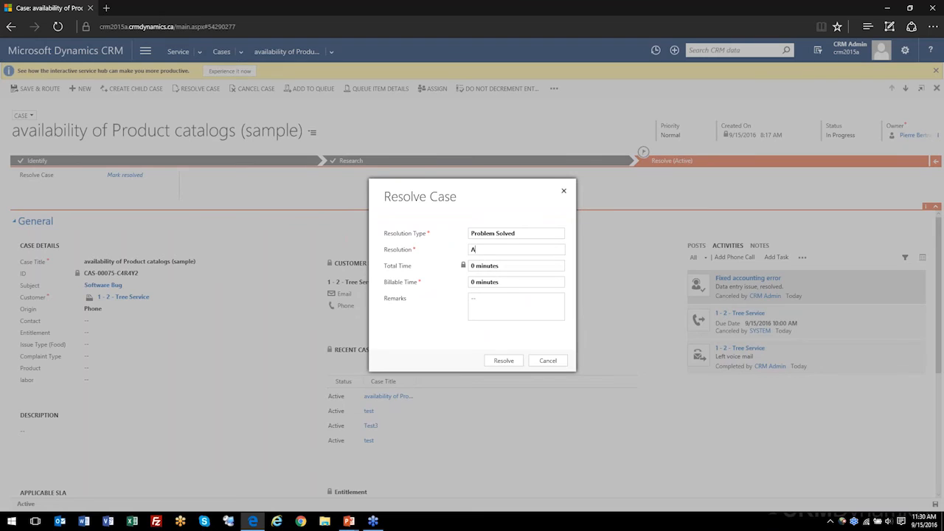
type("ccounting error")
Step: Add the remark "Additional info needed.", set the billable time to 15 minutes and complete the case resolution
left_click(515, 305)
type("Additional info needed.")
left_click(489, 285)
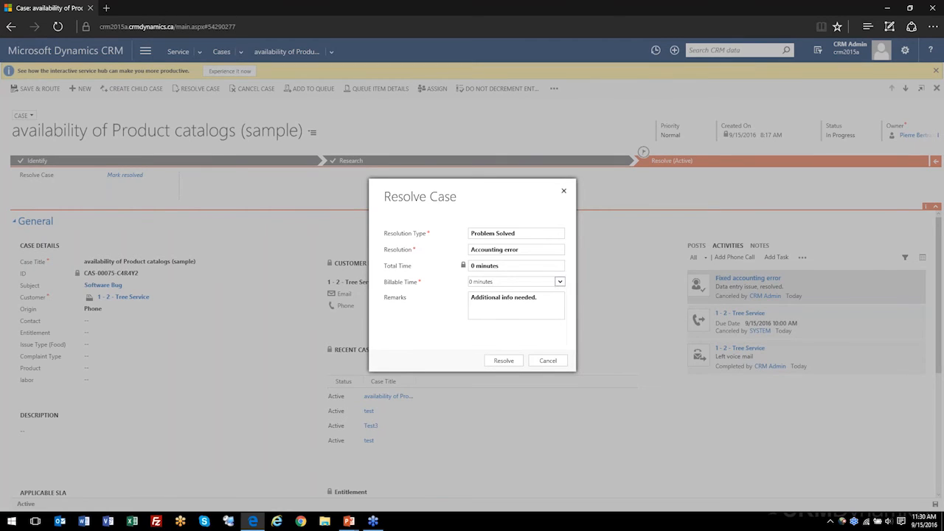
left_click(560, 282)
left_click(492, 292)
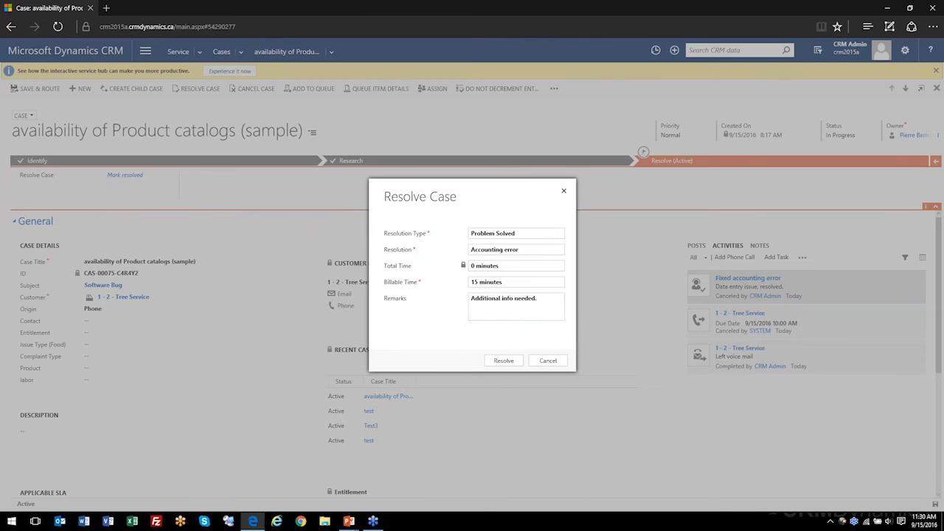
left_click(503, 361)
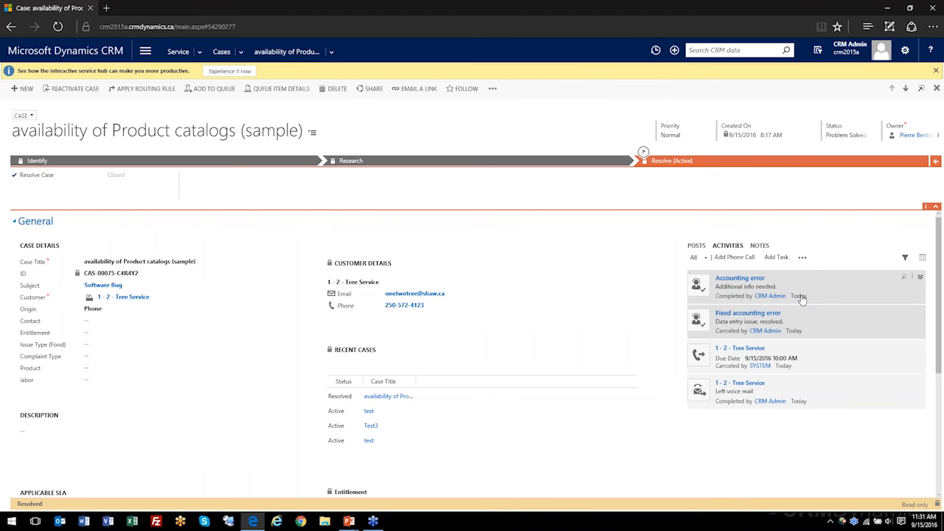
Step: Open "Faulty product catalog (sample)" from the active cases and cancel it with the case status Canceled
left_click(220, 52)
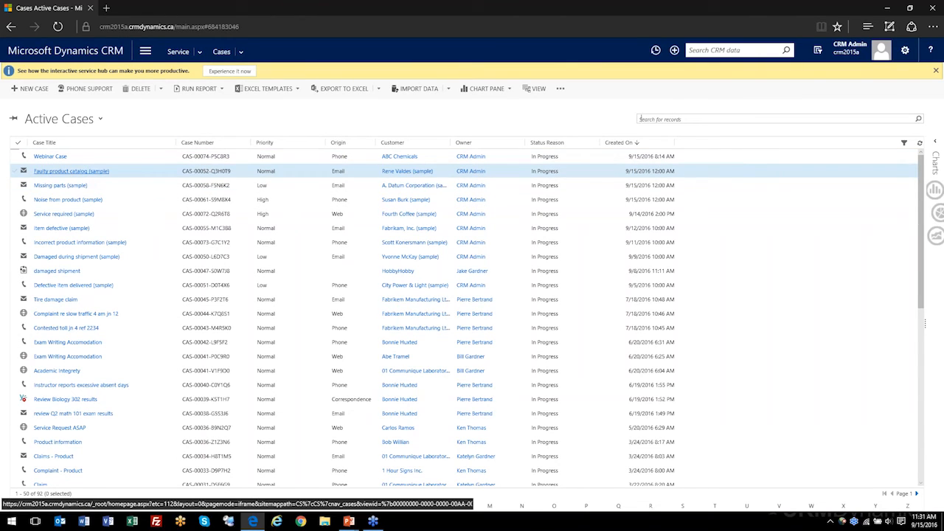
left_click(71, 171)
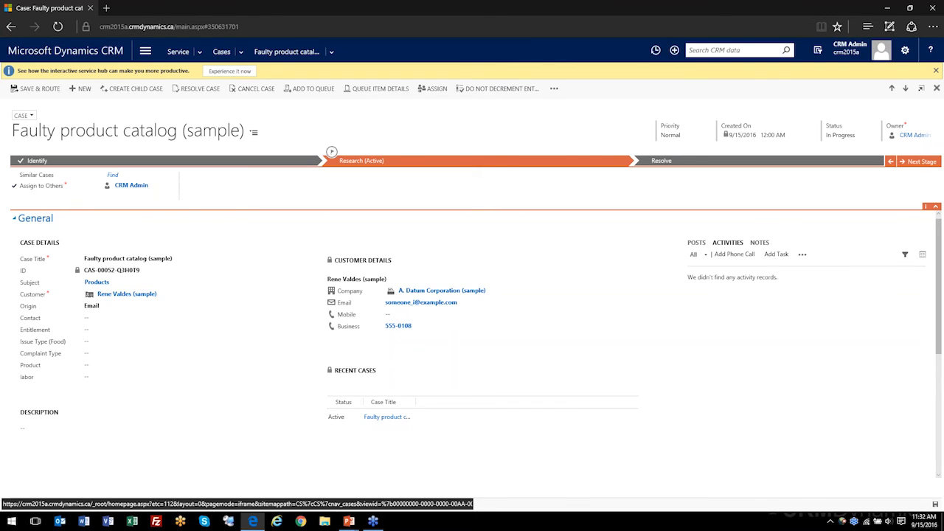
left_click(242, 90)
left_click(242, 90)
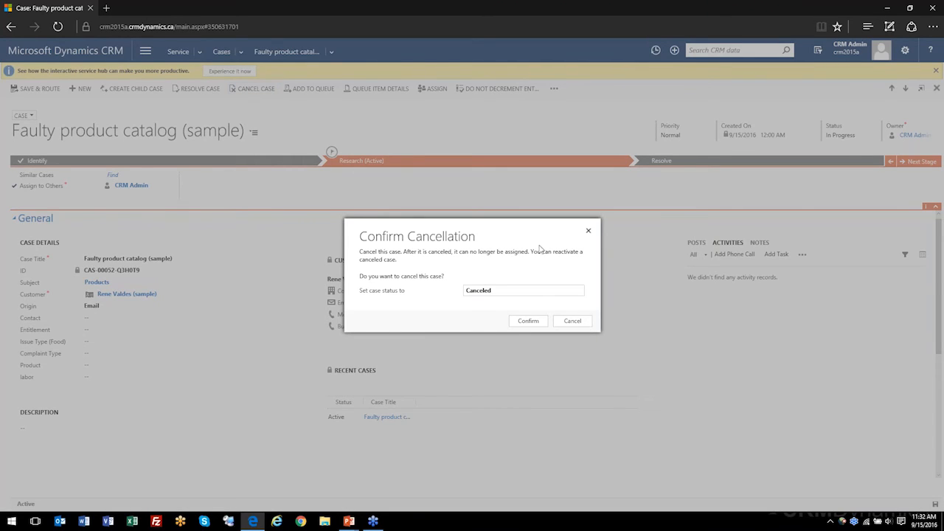
left_click(497, 289)
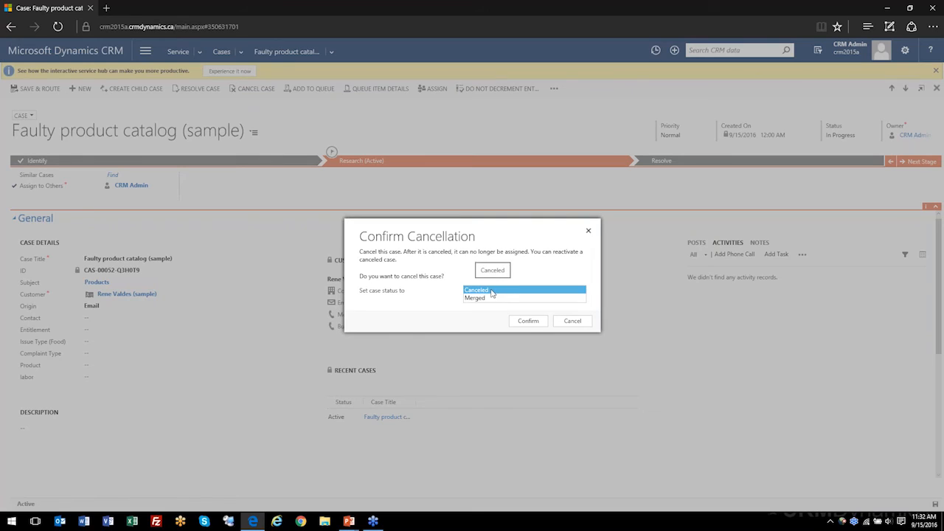
left_click(479, 291)
left_click(479, 291)
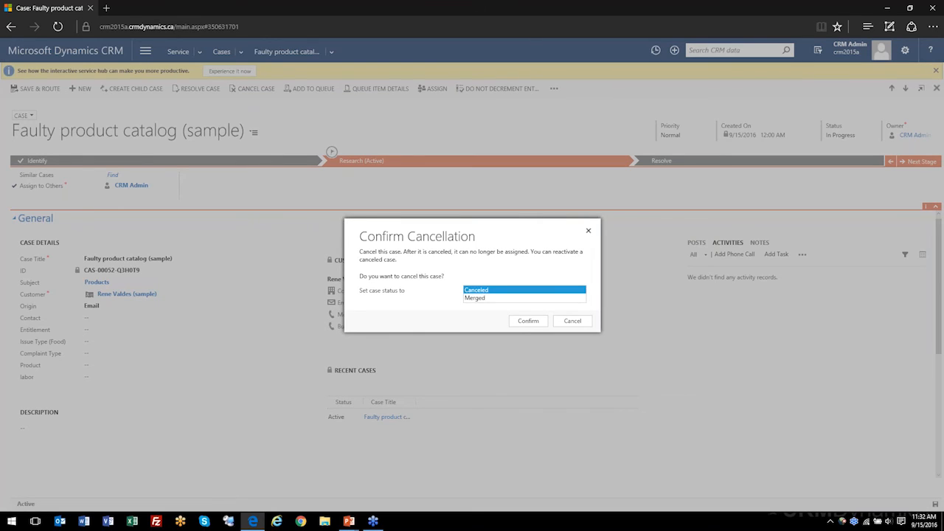
left_click(488, 291)
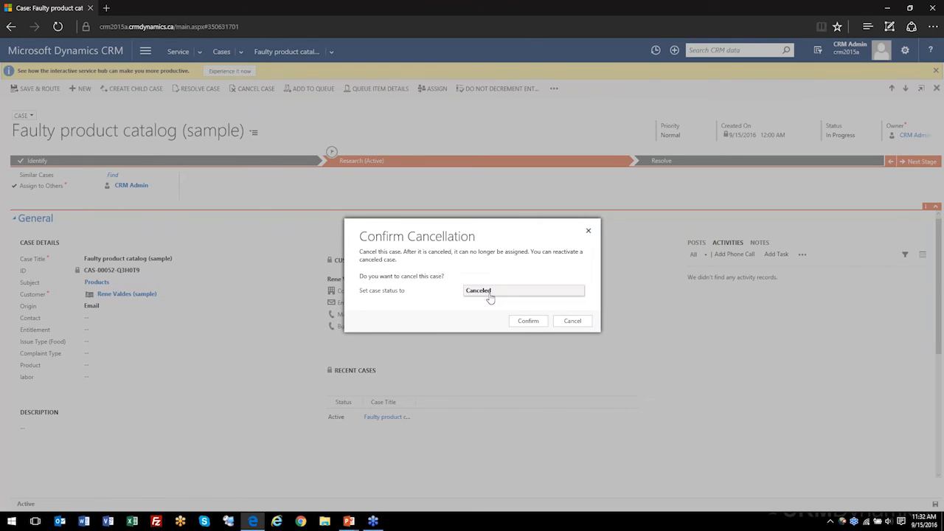
left_click(526, 322)
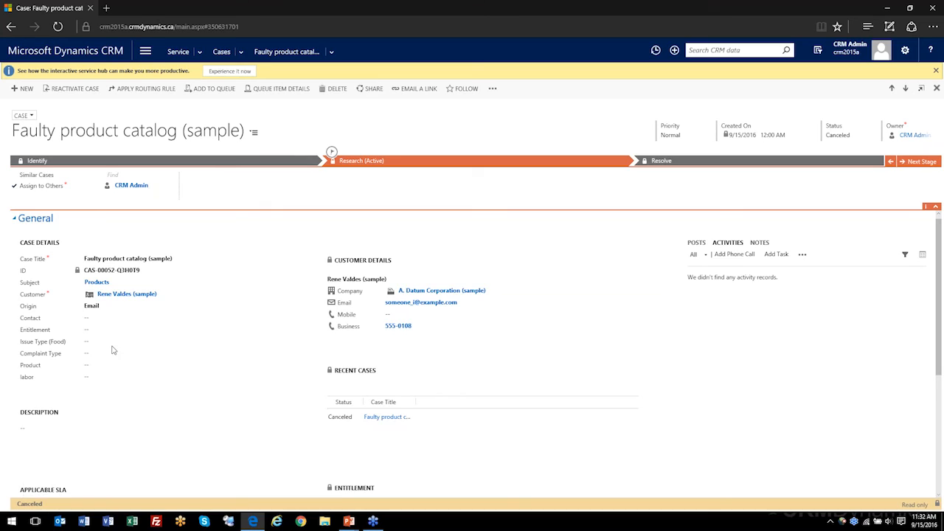
Step: Examine the canceled case's details, its Identify, Research and Resolve process stages, and the additional commands available for it
scroll(113, 349, "up", 1)
scroll(112, 350, "down", 2)
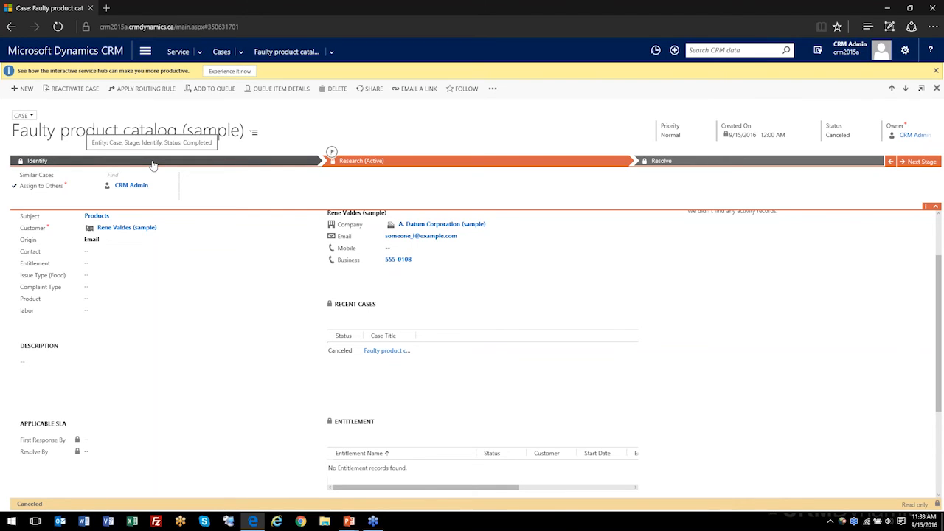
left_click(214, 161)
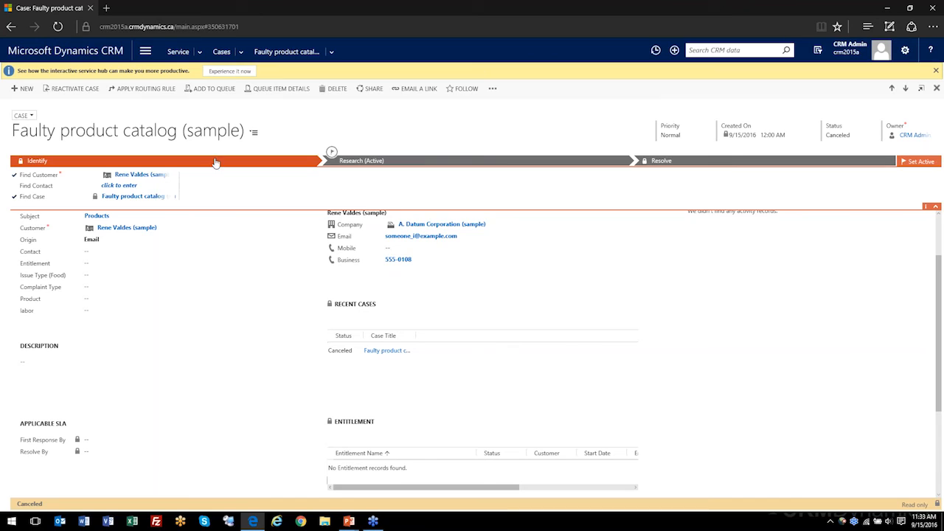
left_click(384, 161)
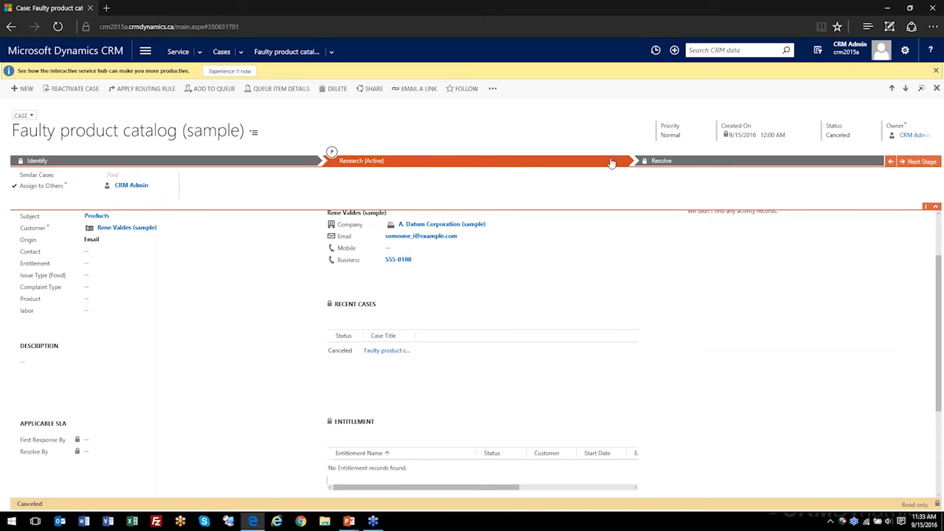
left_click(677, 163)
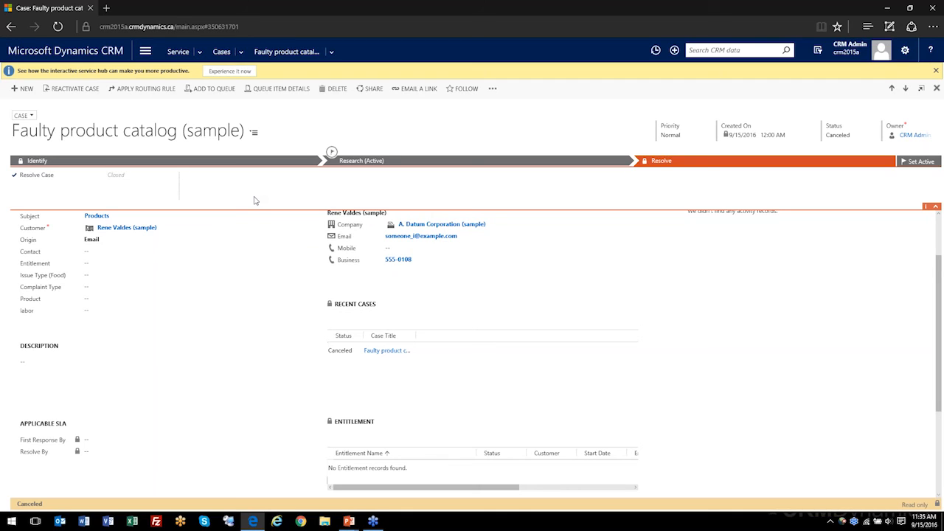
left_click(493, 90)
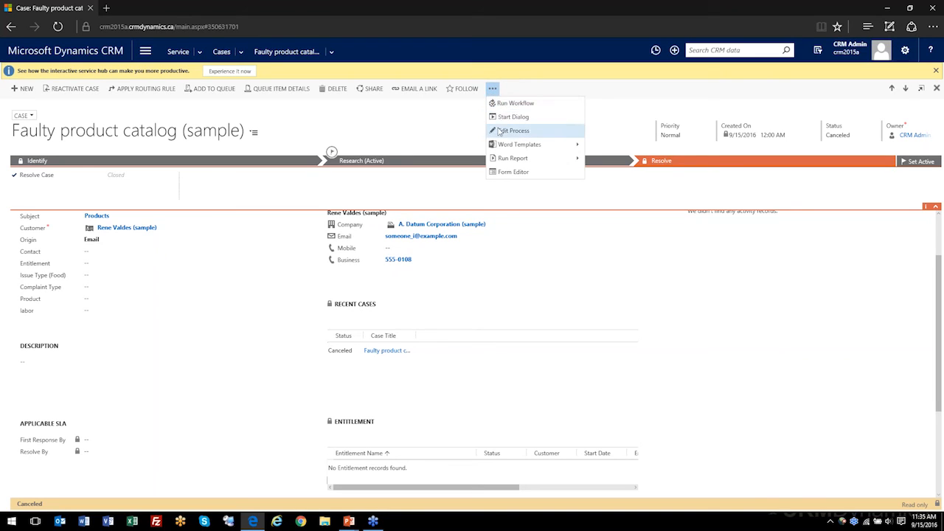
left_click(462, 134)
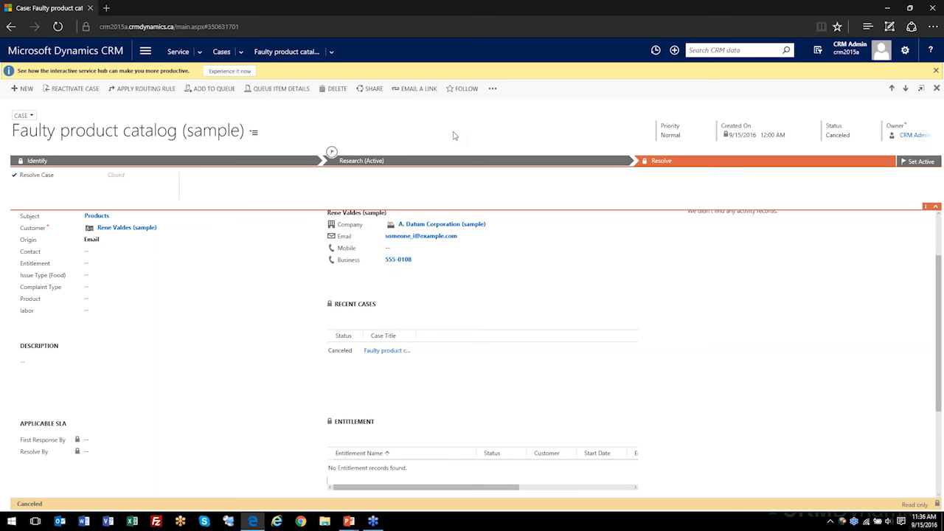
Step: Open the Sales area's dashboards and examine the Customer Service Manager Dashboard's charts of cases by agent, SLA status and priority
left_click(145, 52)
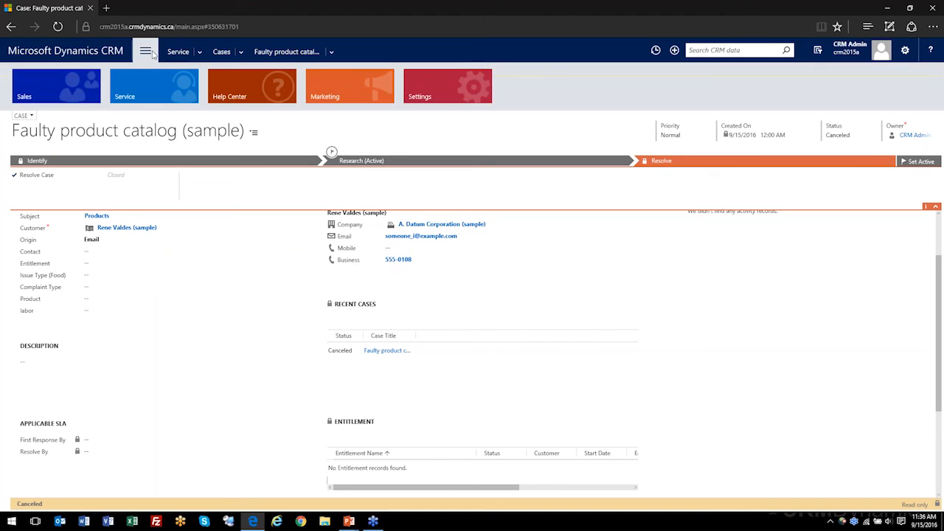
left_click(63, 83)
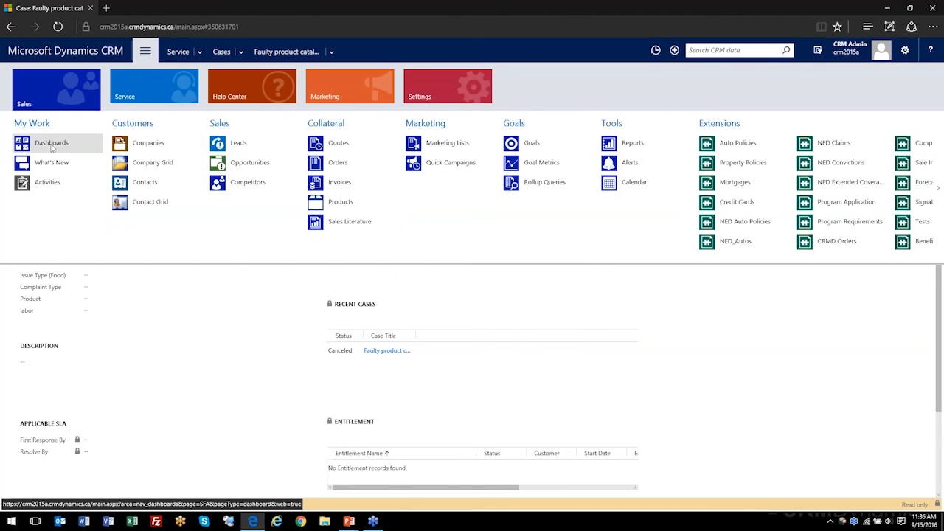
left_click(51, 147)
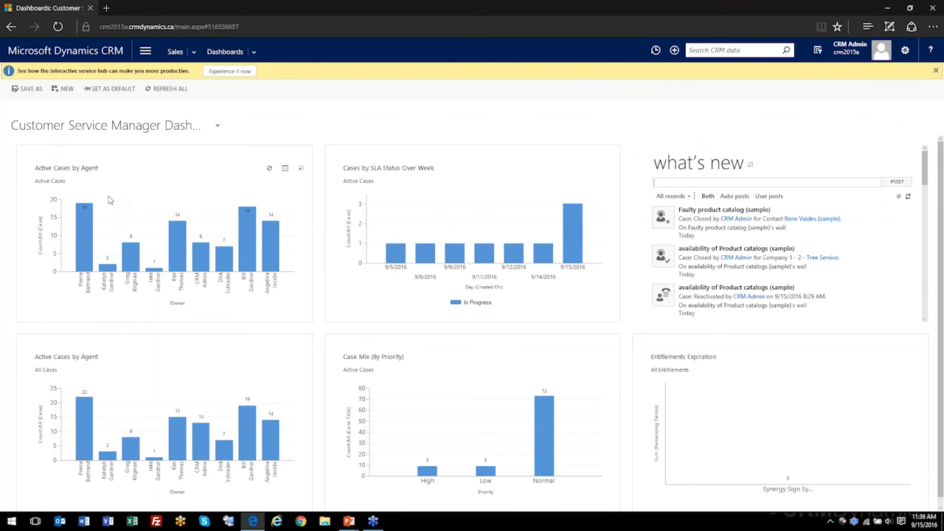
scroll(108, 199, "down", 1)
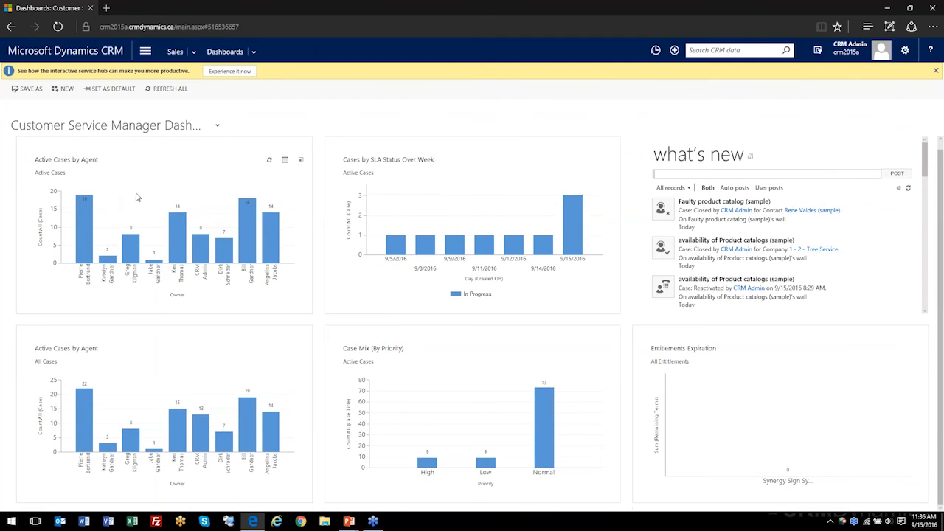
scroll(384, 249, "down", 1)
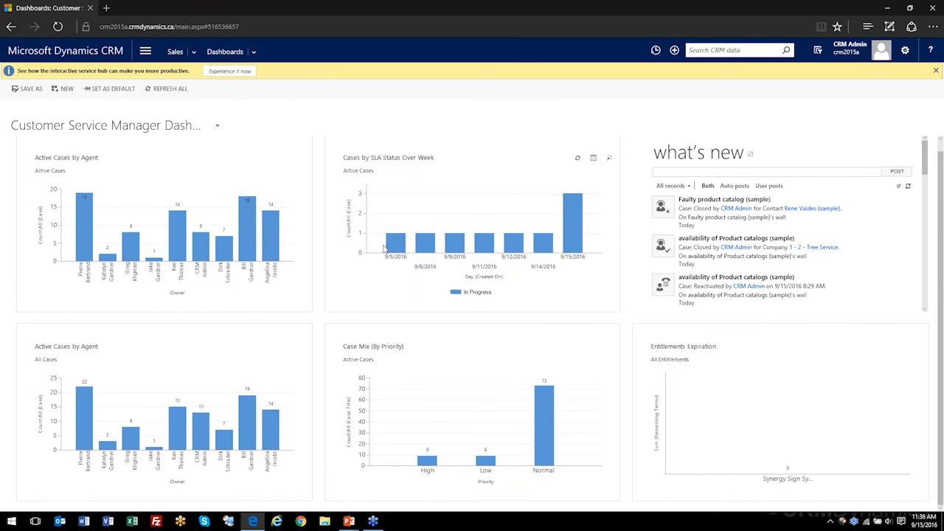
scroll(384, 249, "down", 1)
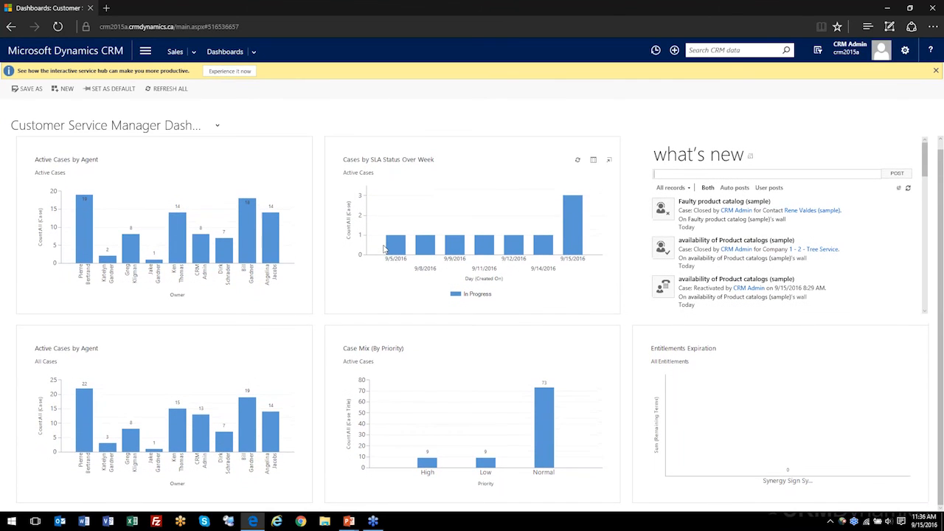
scroll(384, 249, "up", 1)
scroll(441, 407, "down", 1)
scroll(594, 446, "up", 1)
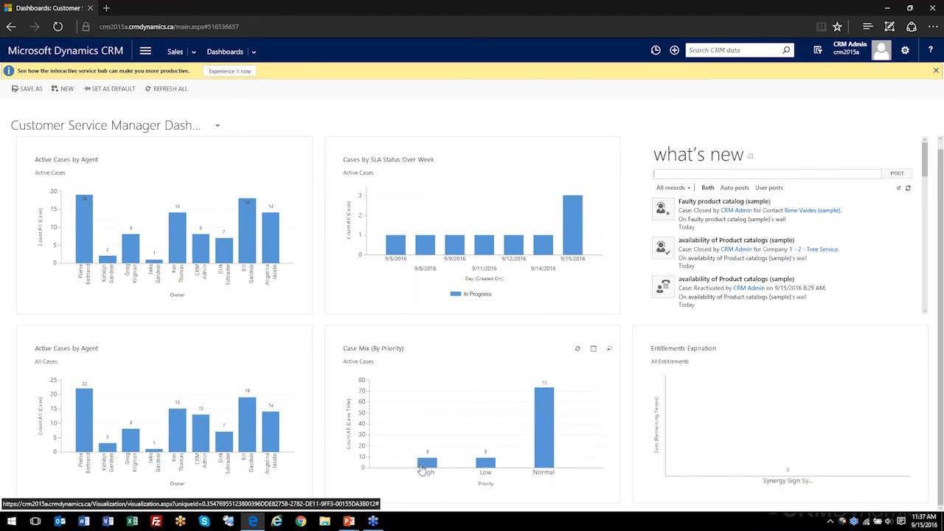
Step: Switch to the Customer Service Performance Dashboard and review its service leaderboard, case resolution trend and articles by status charts
left_click(130, 125)
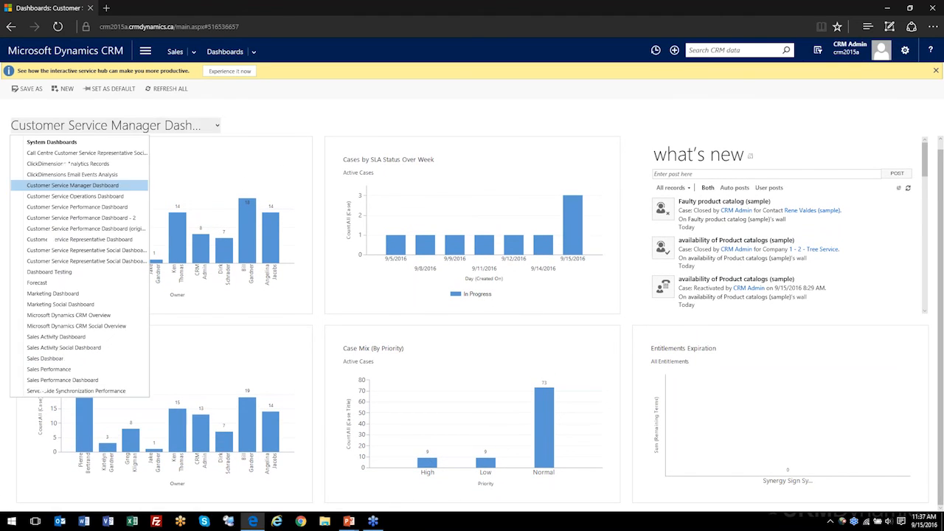
left_click(79, 207)
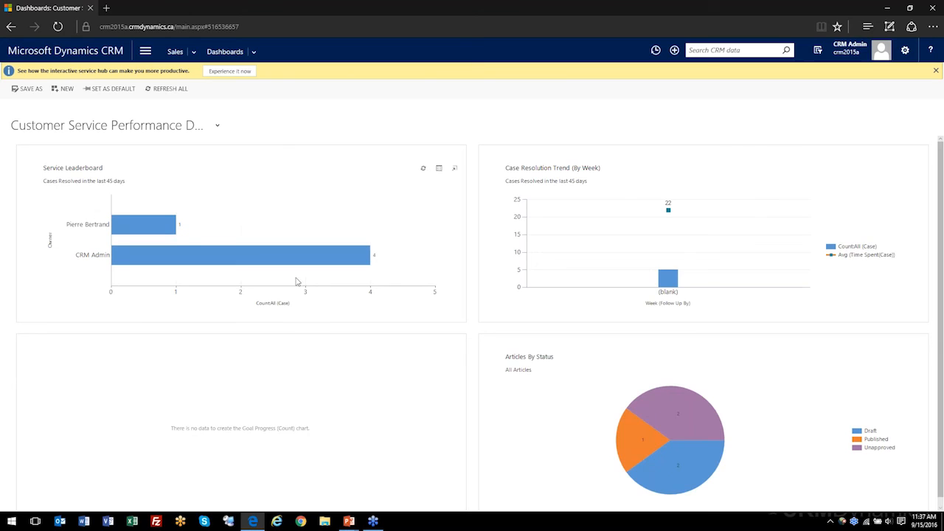
scroll(334, 292, "down", 1)
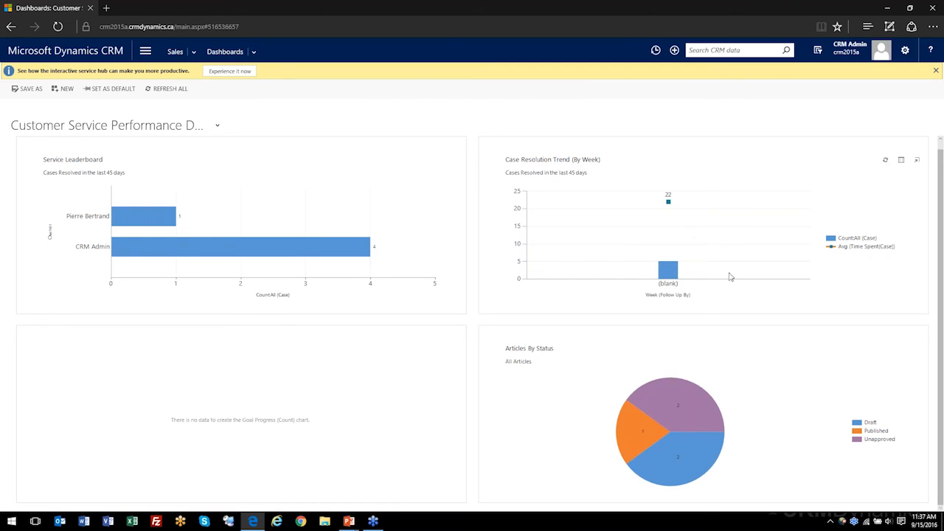
mouse_move(687, 428)
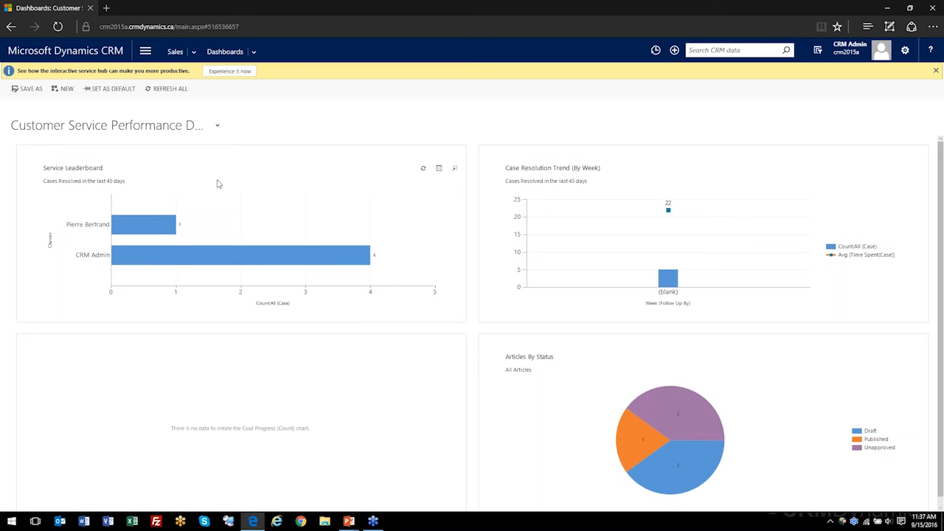
Step: Switch to the Customer Service Representative Dashboard and inspect the Phone segment of the Case Mix (By Origin) chart
left_click(217, 125)
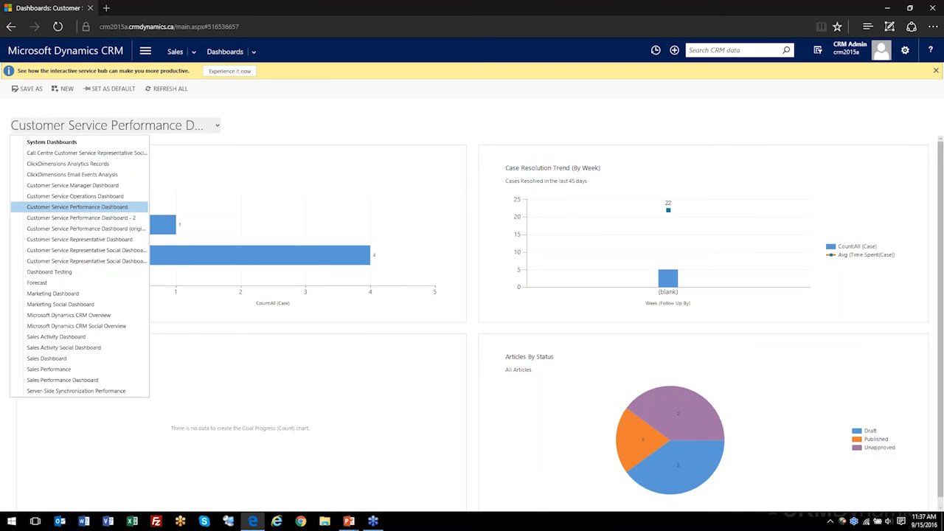
left_click(123, 240)
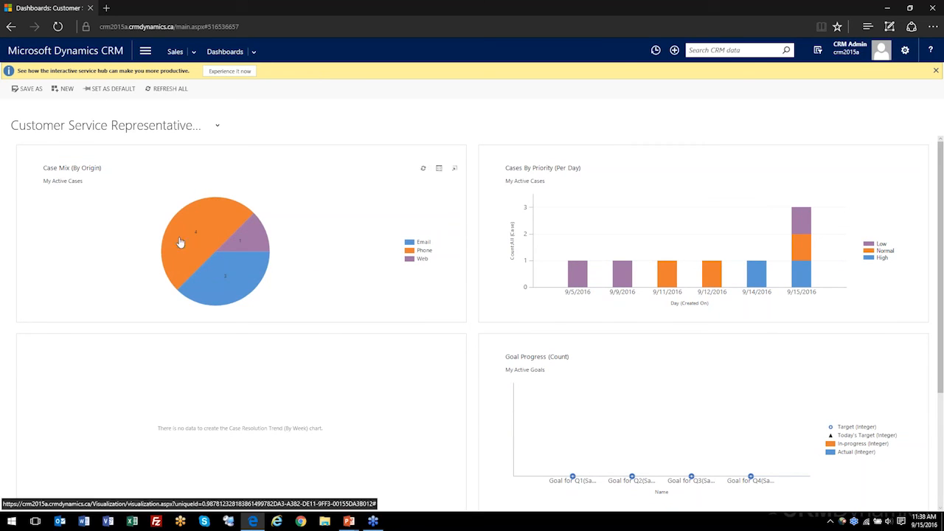
mouse_move(180, 242)
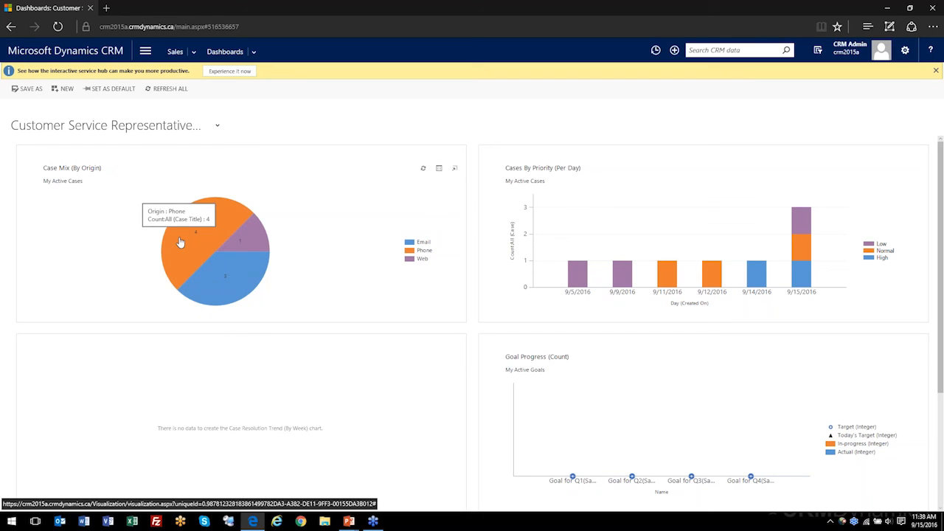